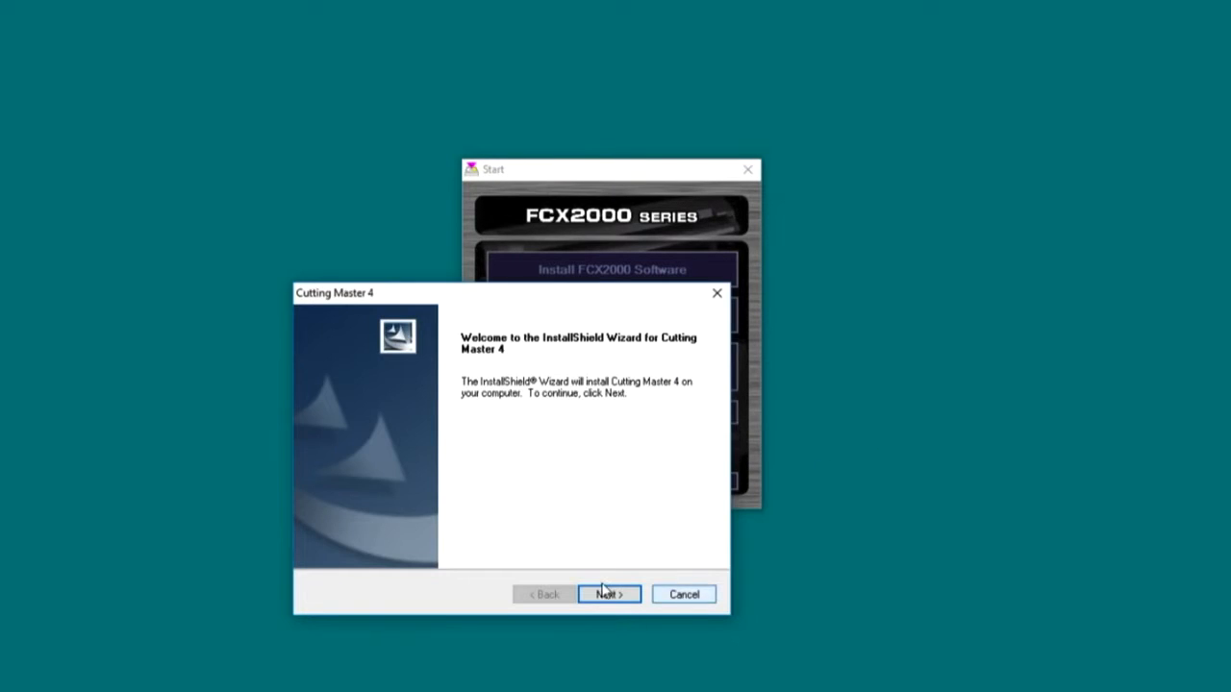
- Begin the Cutting Master 4 setup and accept the terms of its license agreement
click(606, 595)
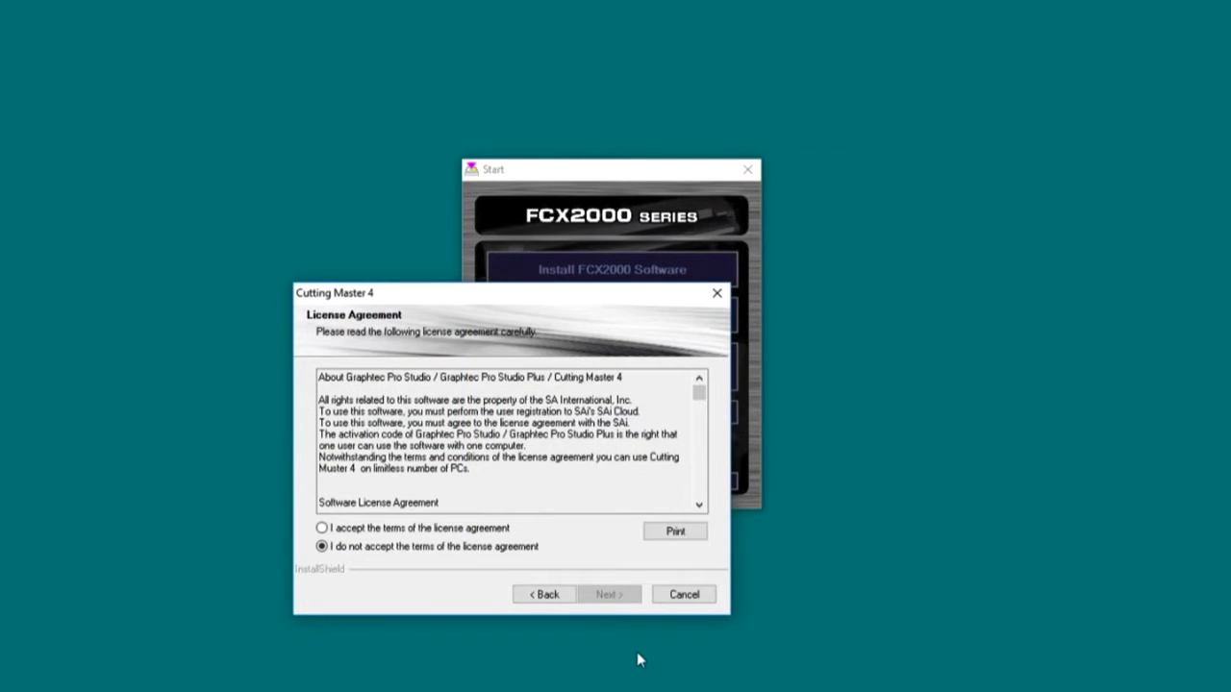
click(471, 531)
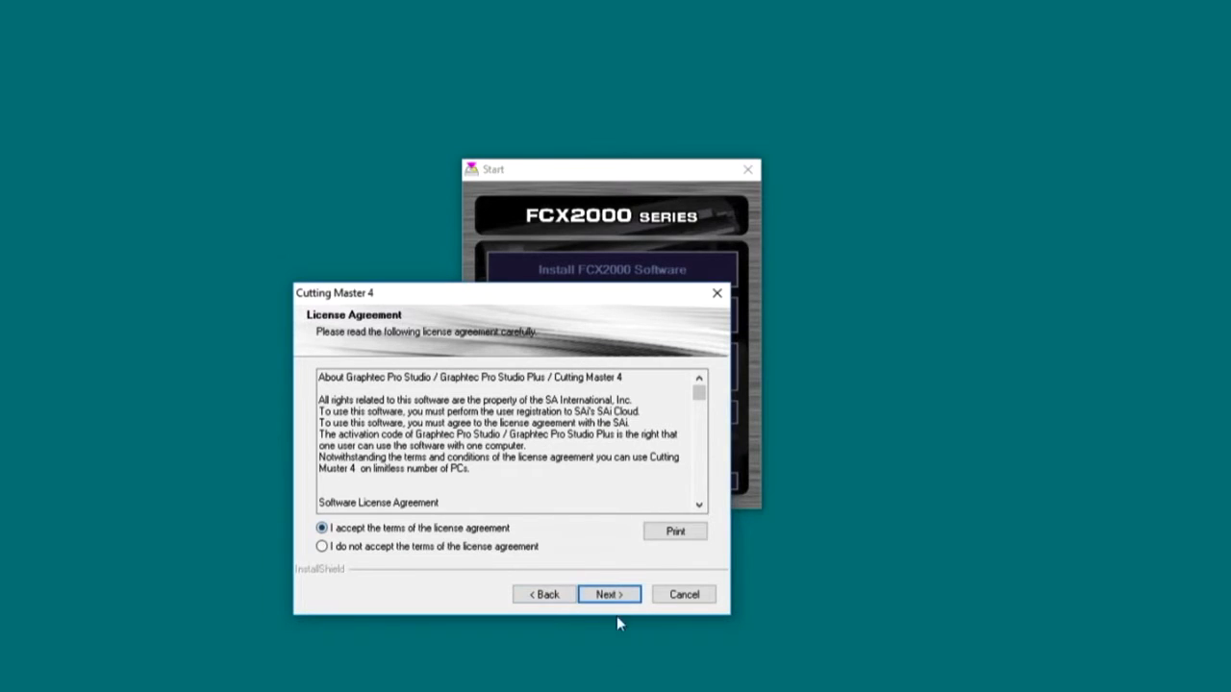
click(619, 596)
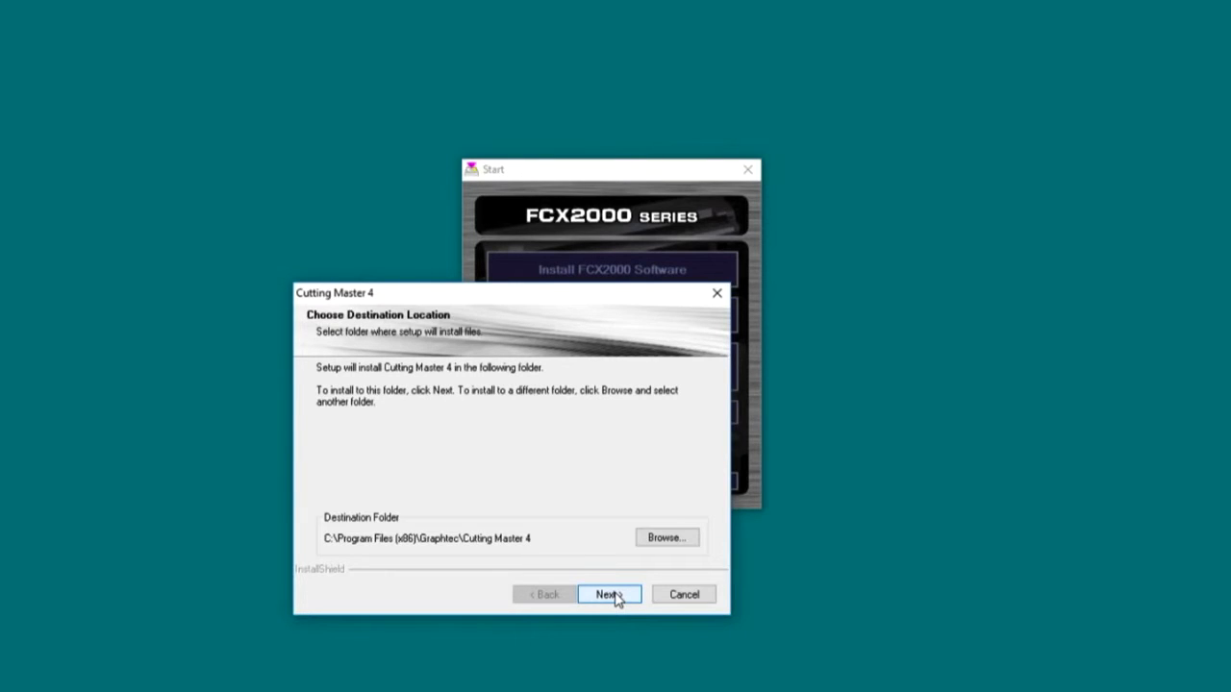
- Install Cutting Master 4 and Samples in C:\Program Files (x86)\Graphtec\Cutting Master 4 with program folder Cutting Master 4, and exit the FCX2000 launcher
click(617, 596)
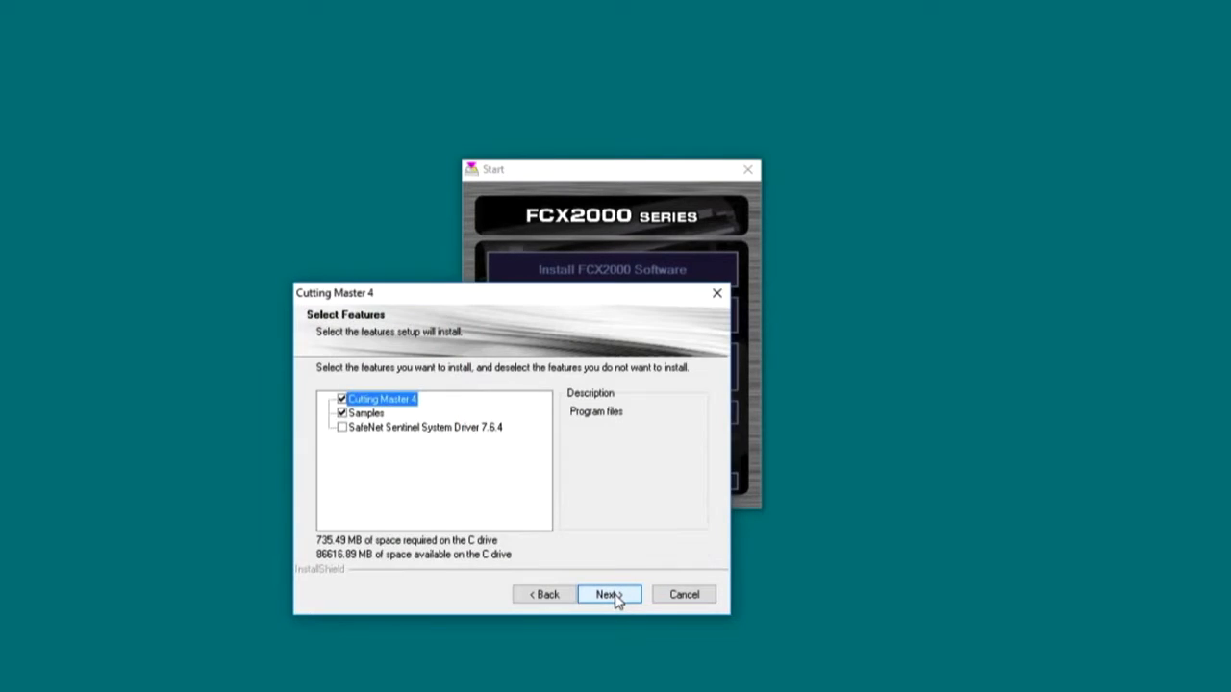
click(617, 596)
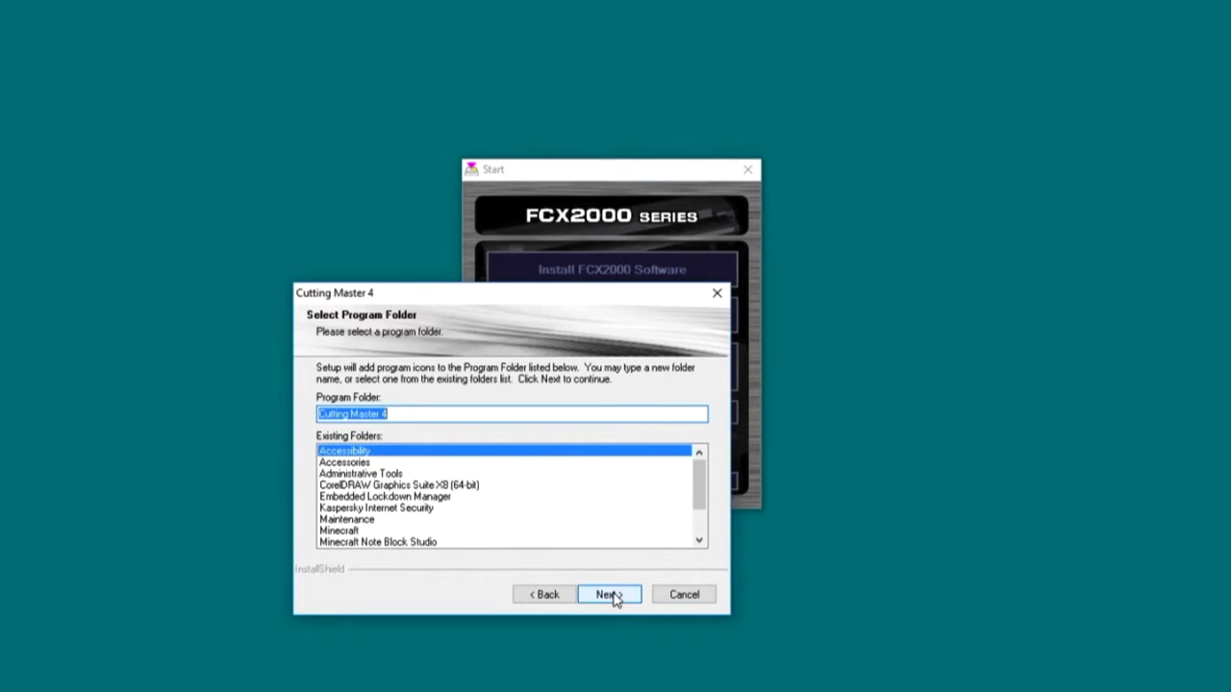
click(612, 596)
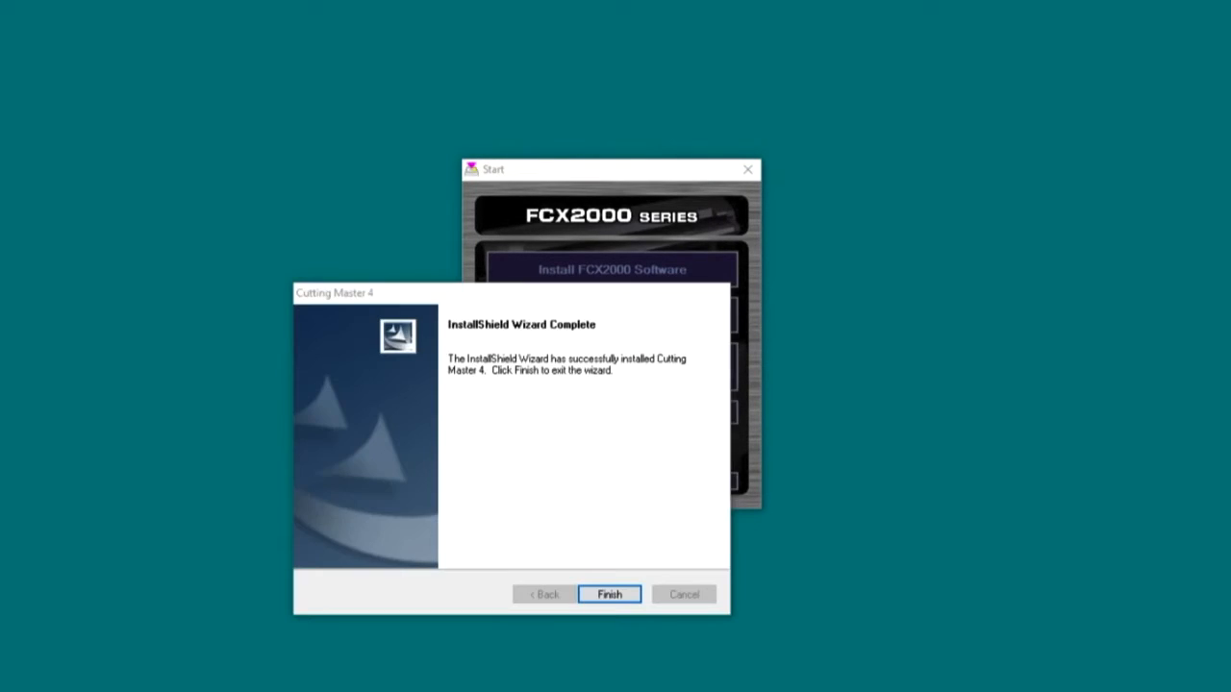
click(609, 594)
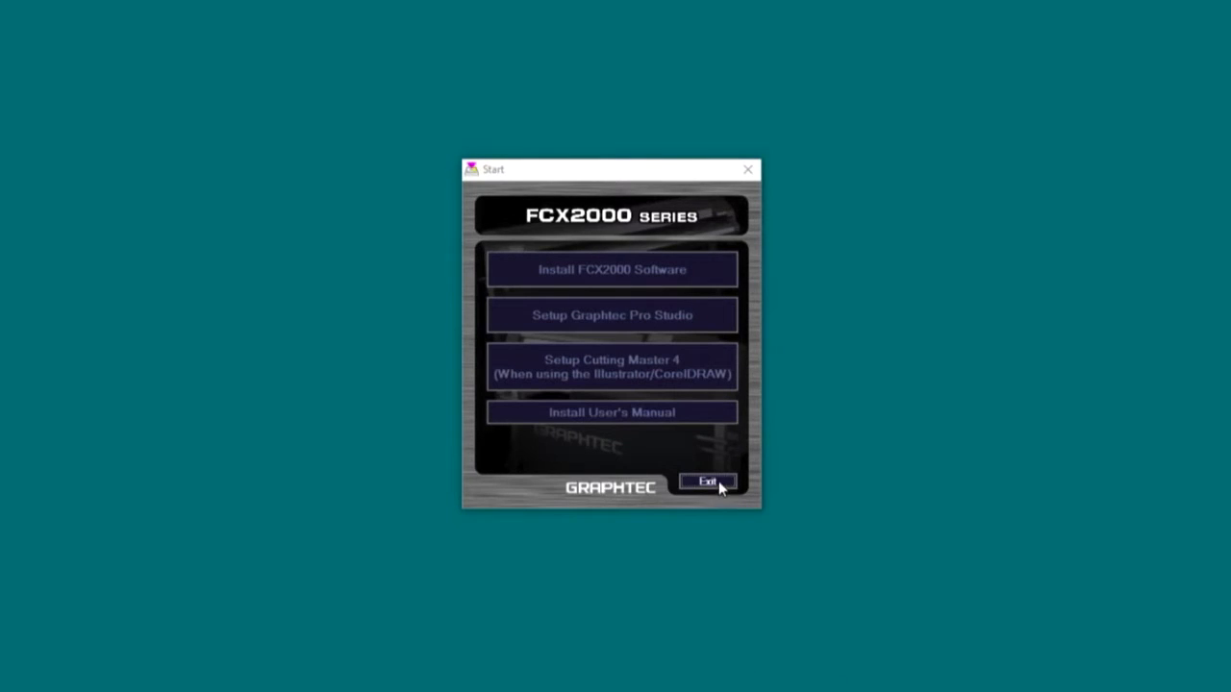
click(718, 483)
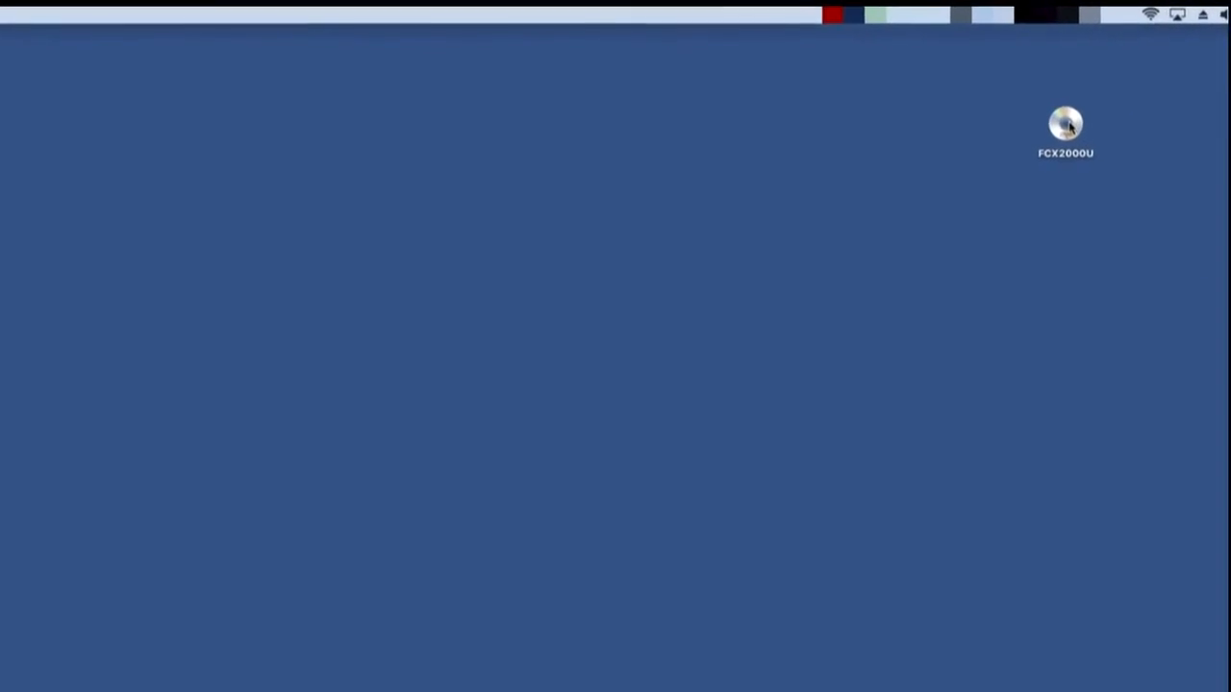
- On the Mac, open the installer package Cutting Master 4_signed.pkg from the Cutting Master 4 folder of the FCX2000U disc
double_click(1067, 125)
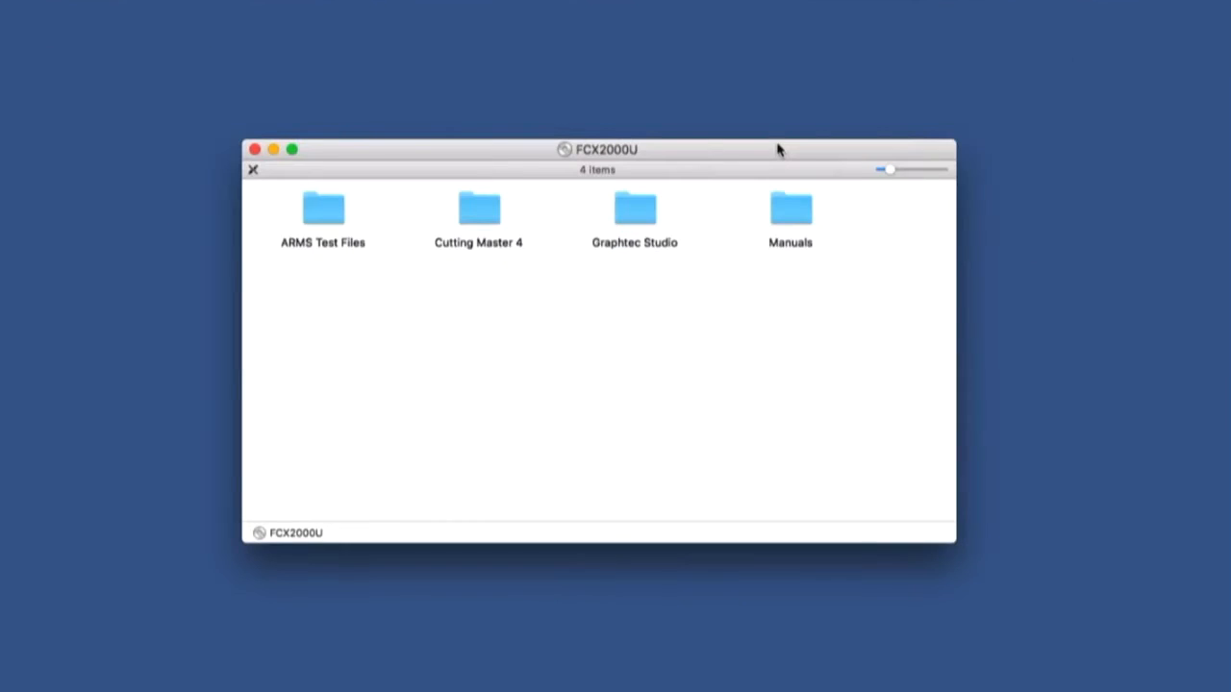
click(482, 215)
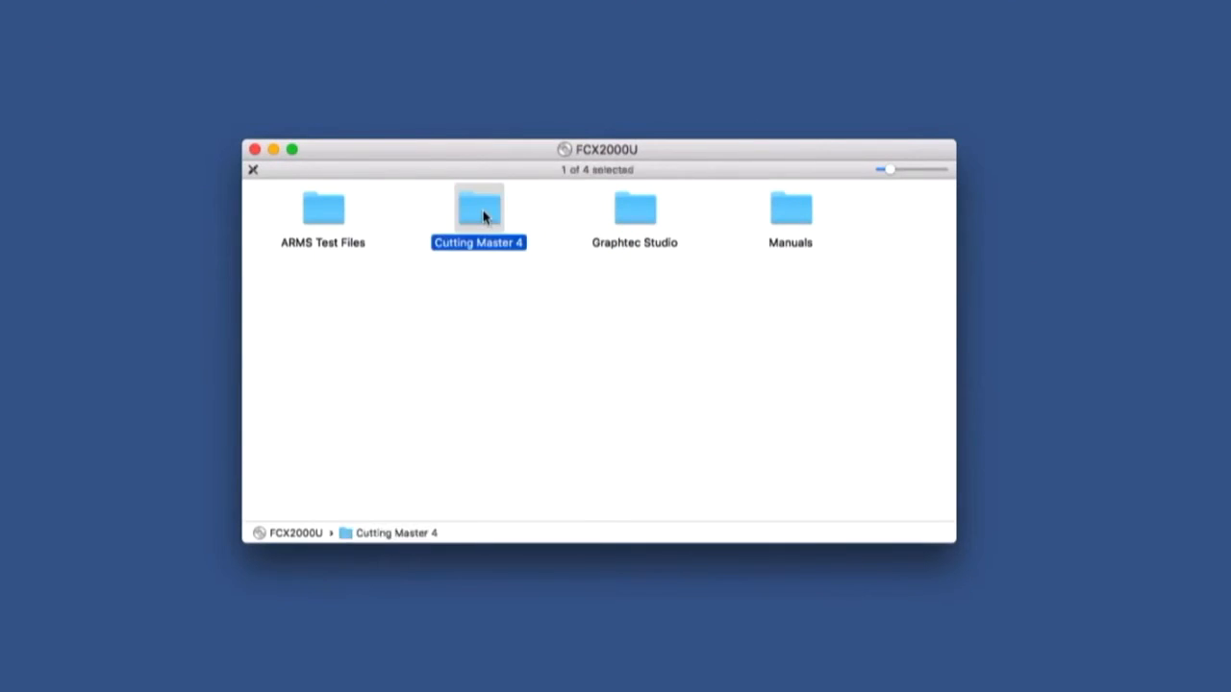
double_click(482, 215)
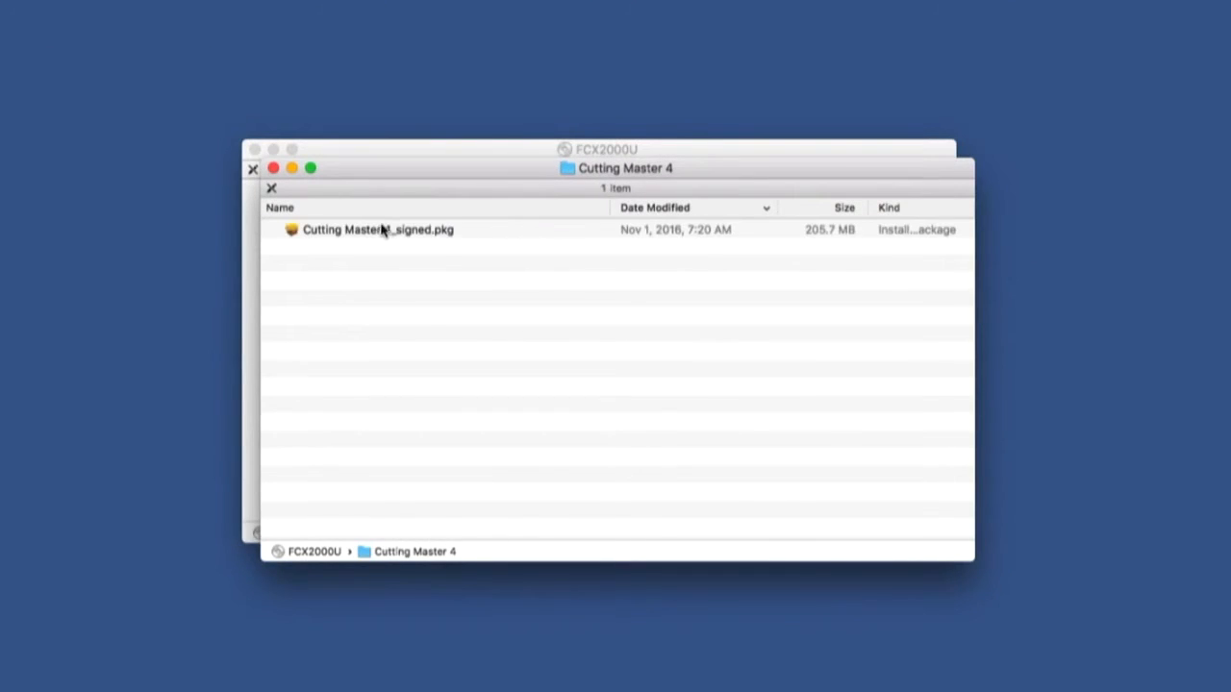
double_click(382, 229)
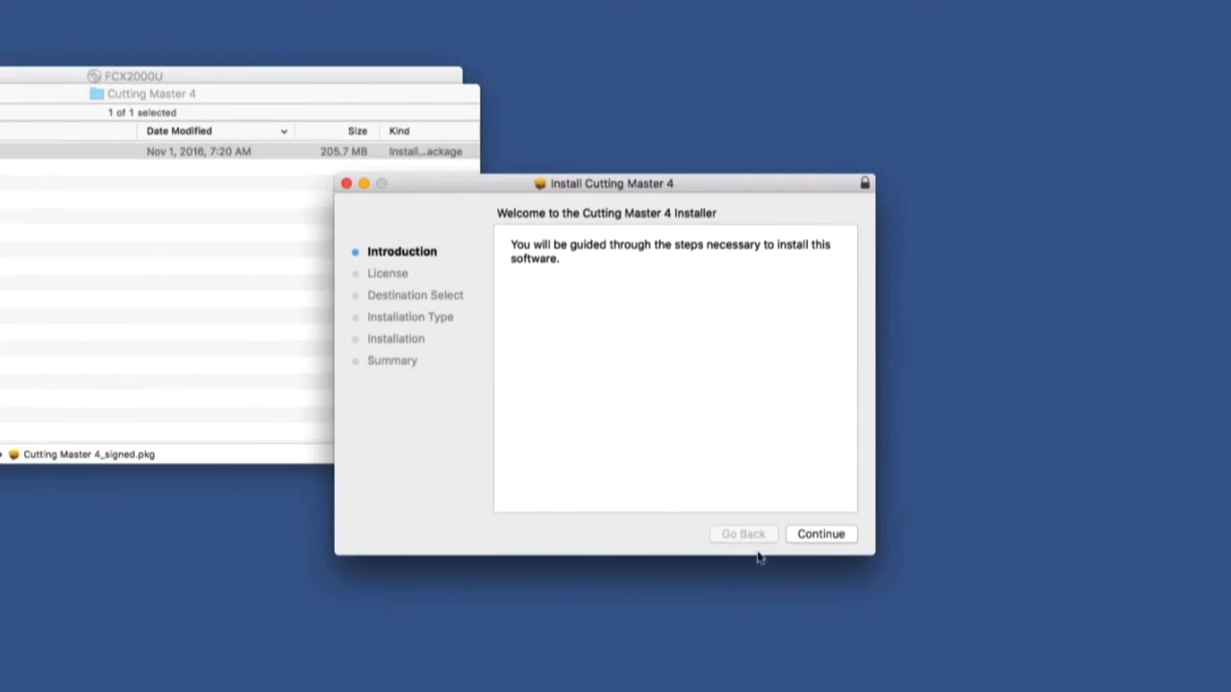
- Go past the installer's introduction and agree to the English software license agreement
click(811, 535)
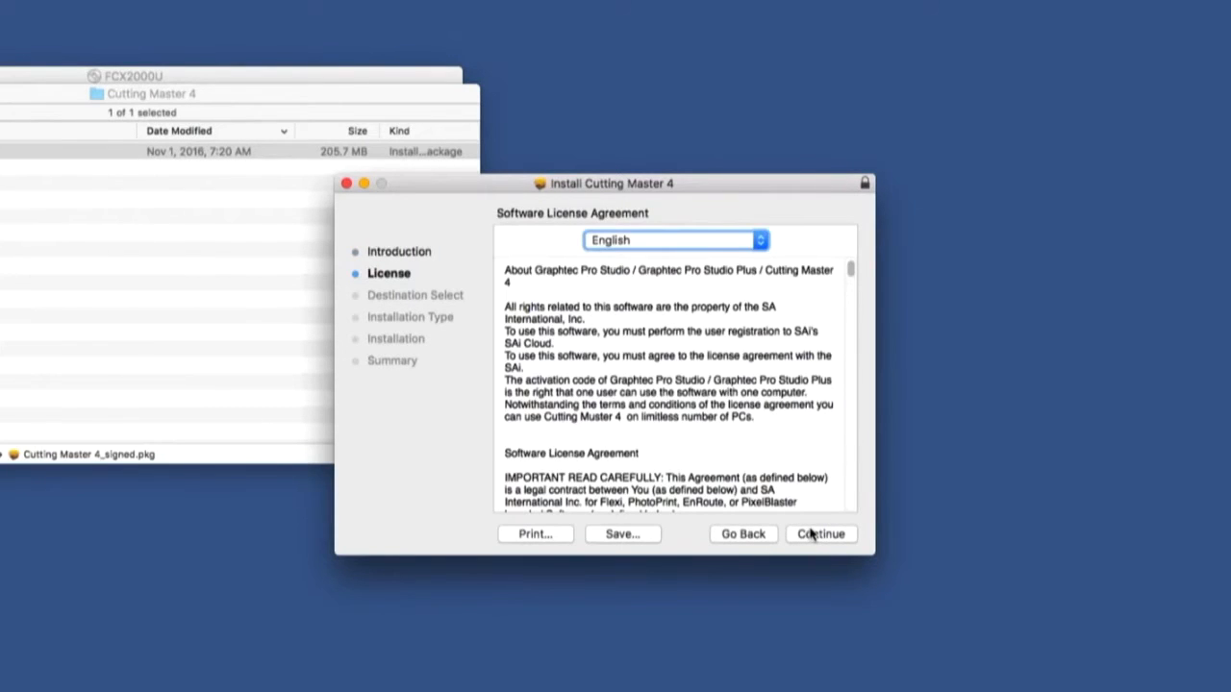
click(811, 535)
click(781, 322)
- Start the standard installation of Cutting Master 4 and authorize it with the system account password
click(830, 538)
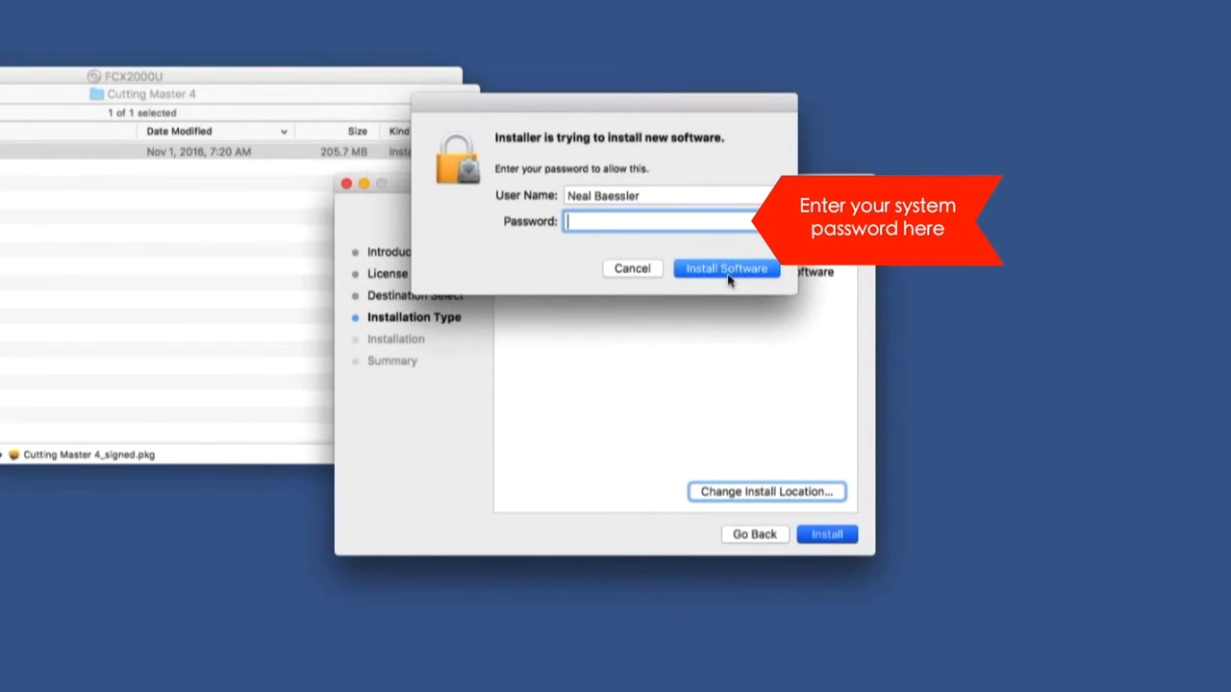
text(••••)
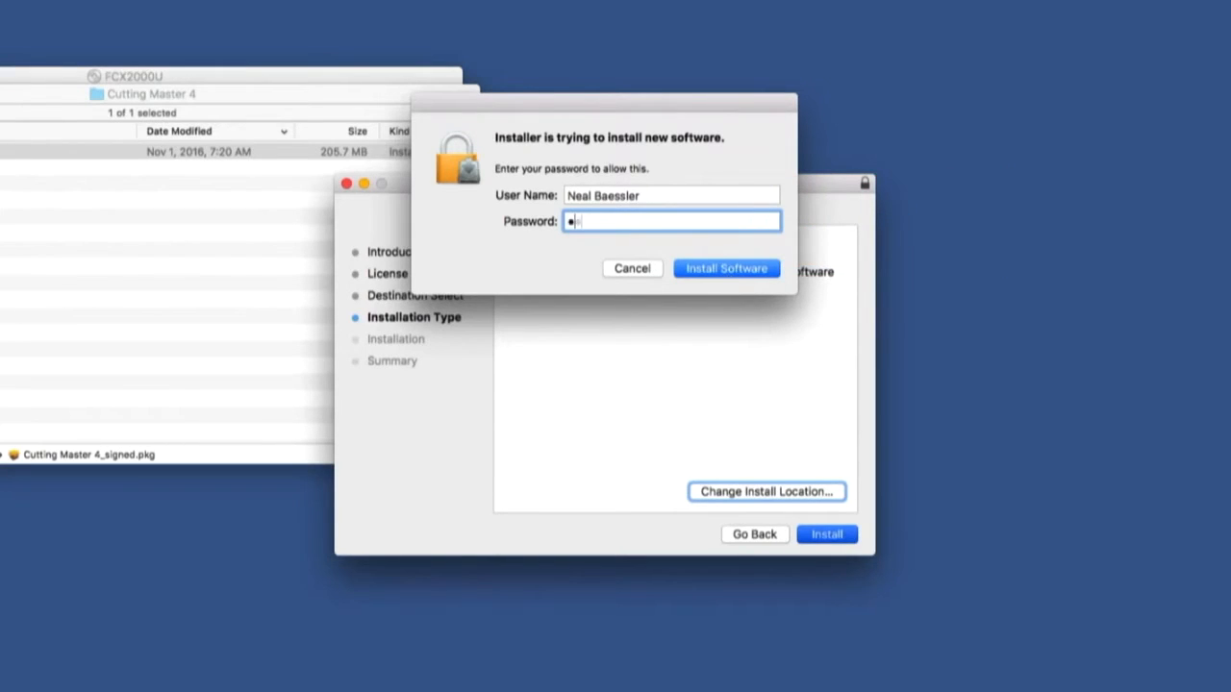
click(728, 270)
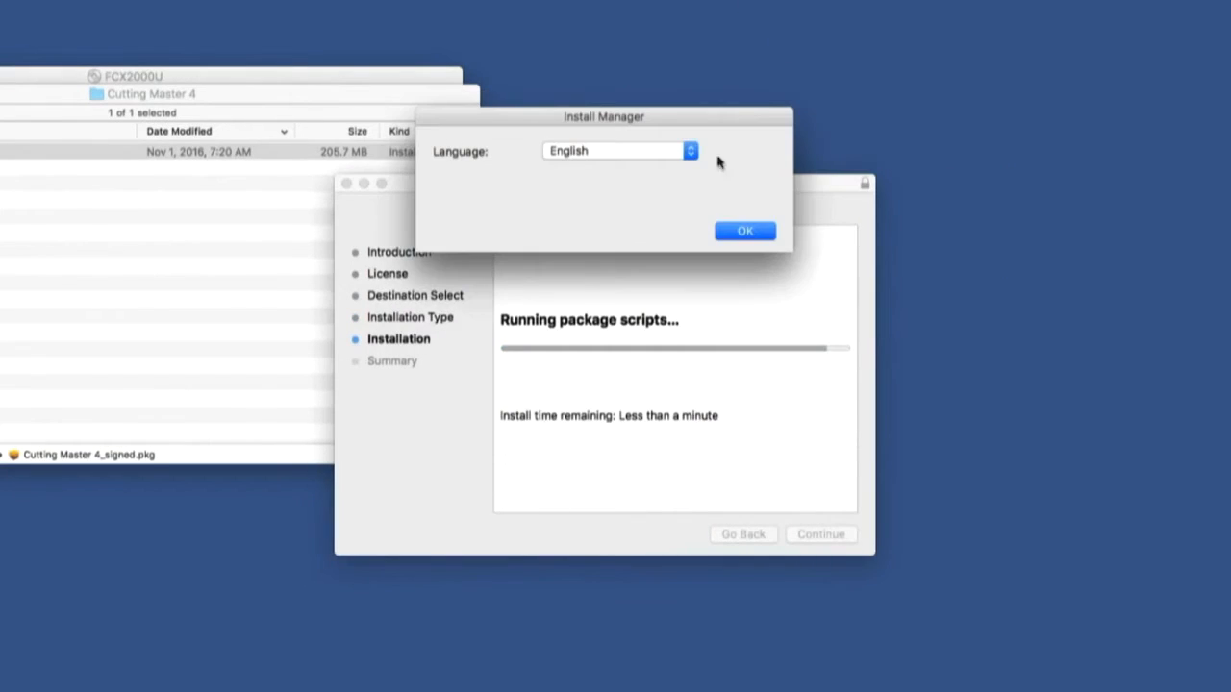
- Complete the installation in English, entering the system password again and clearing the application's previous preferences, and close the installer
click(765, 233)
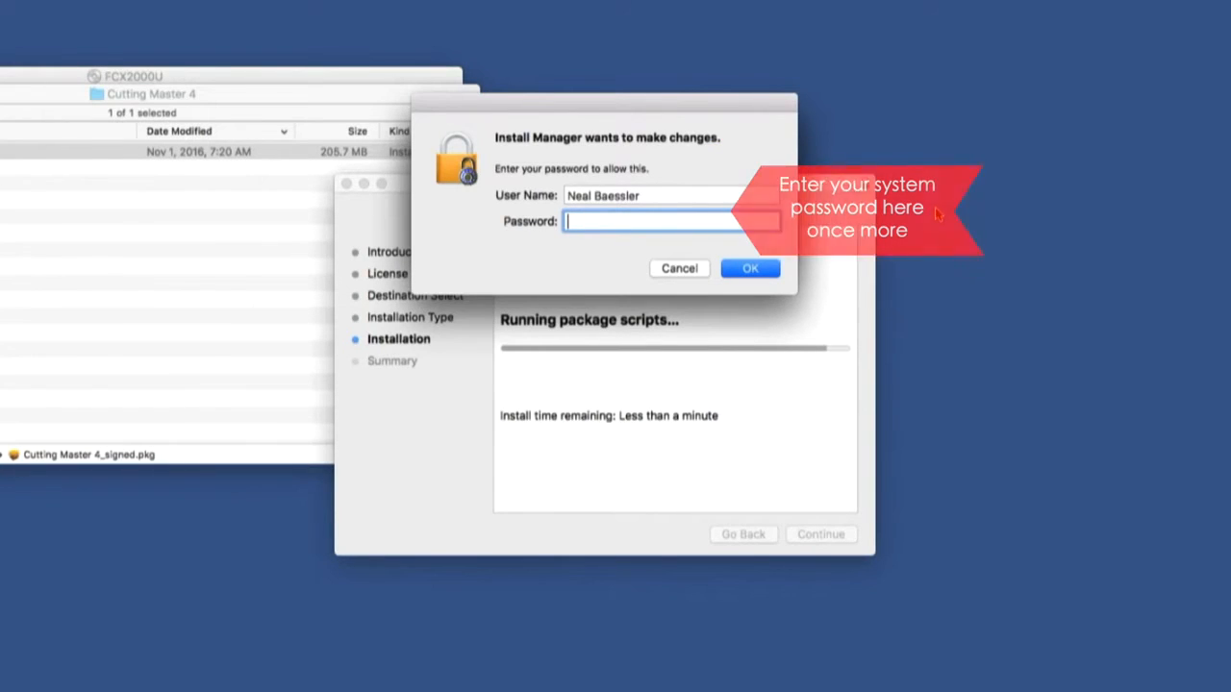
text(•••)
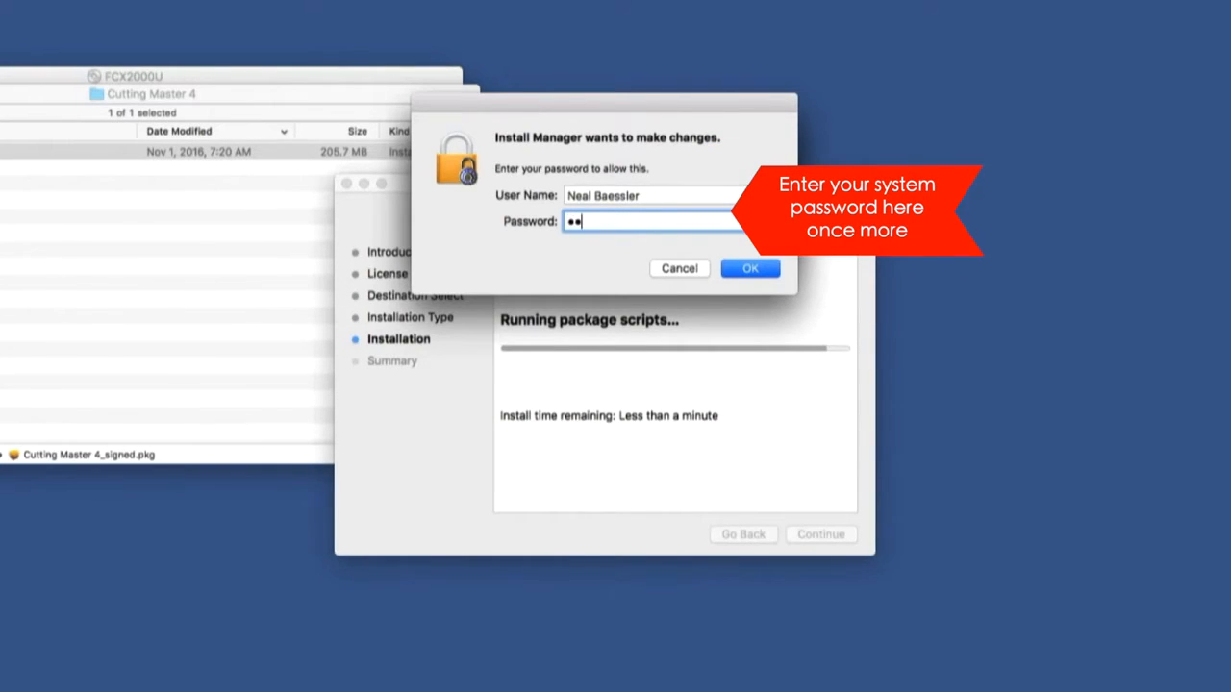
text(••)
key(Return)
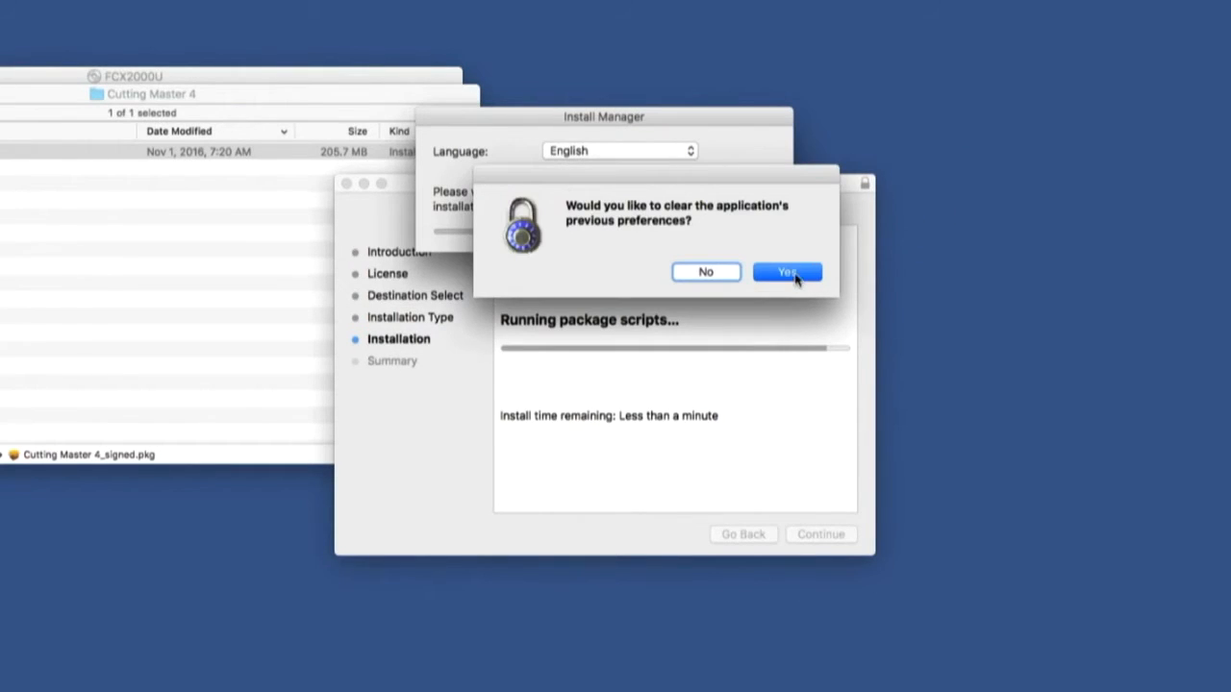
click(795, 277)
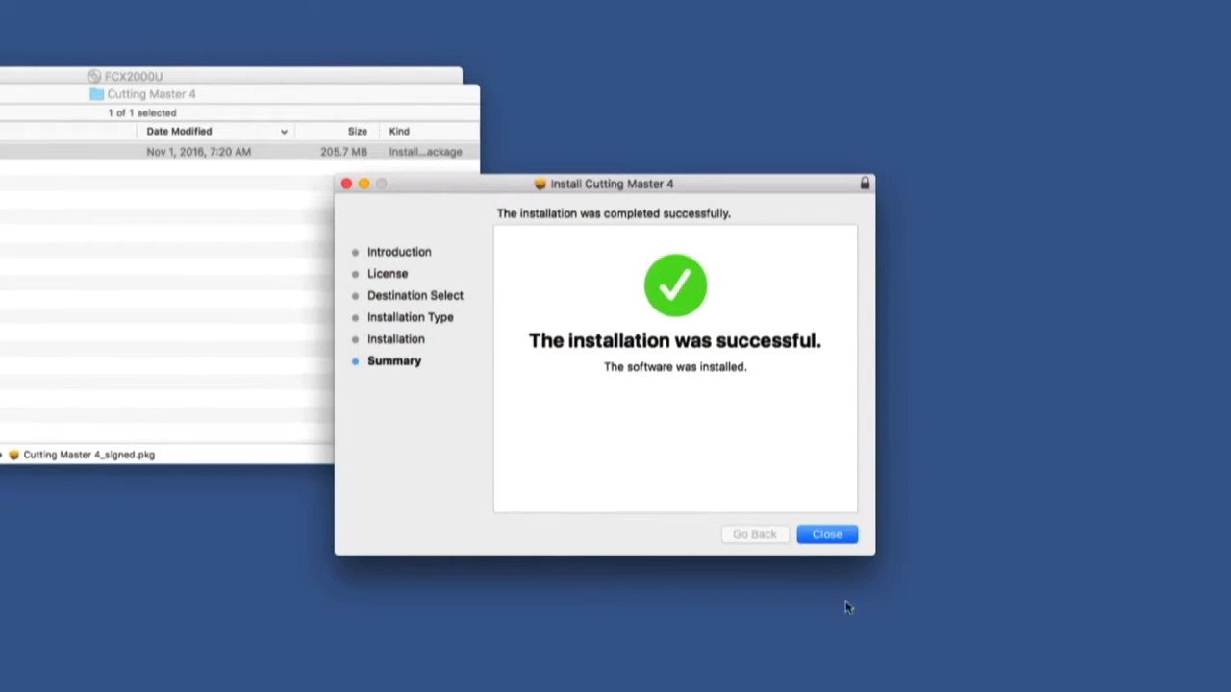
click(815, 532)
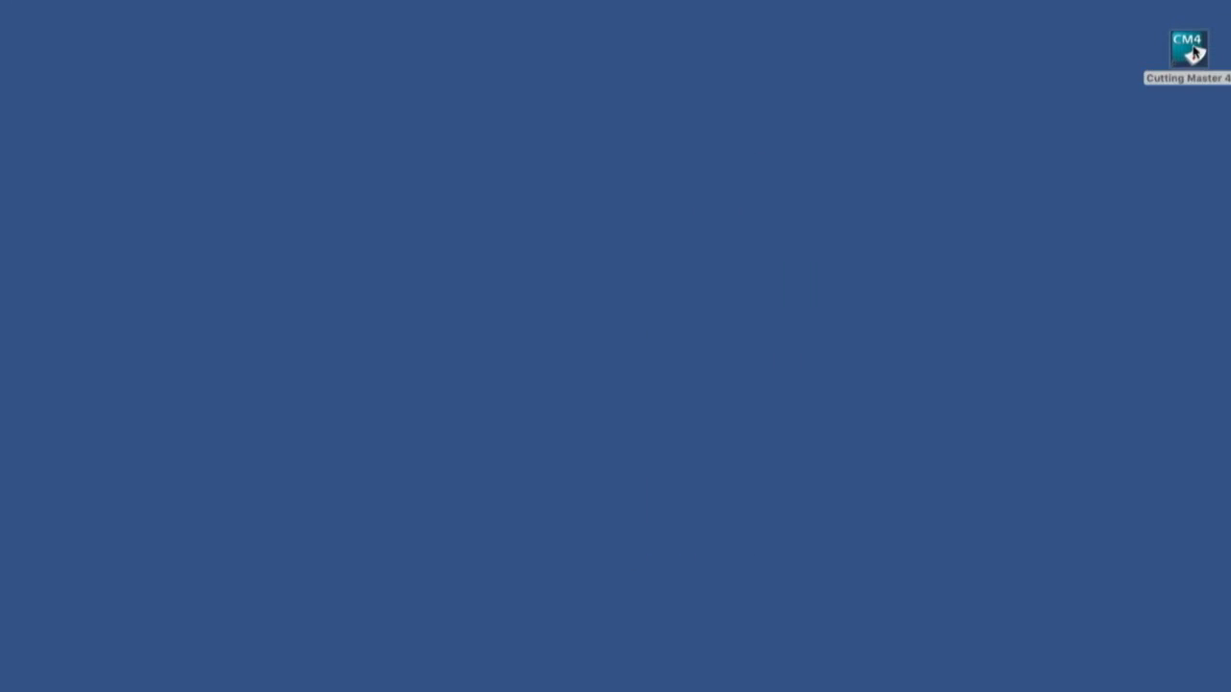
- Launch Cutting Master 4 and add a setup for the Graphtec GPGL model FCX2000-60, keeping FCX2000-60 as its name
double_click(1194, 53)
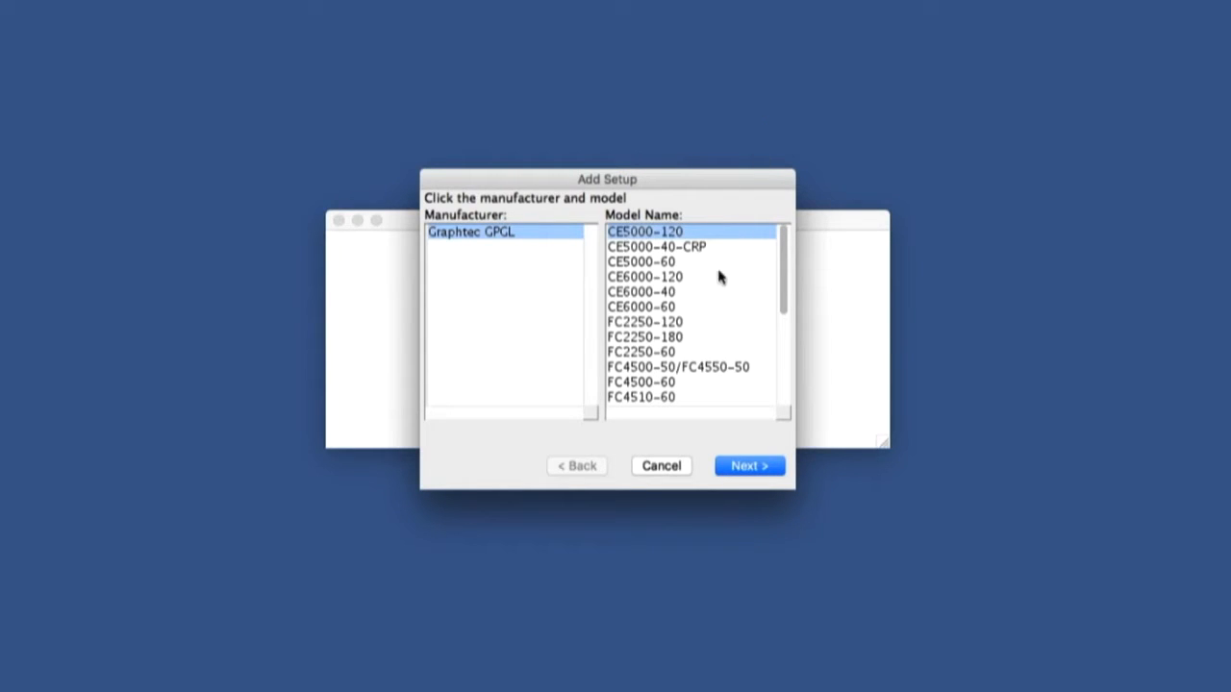
drag(784, 275, 783, 379)
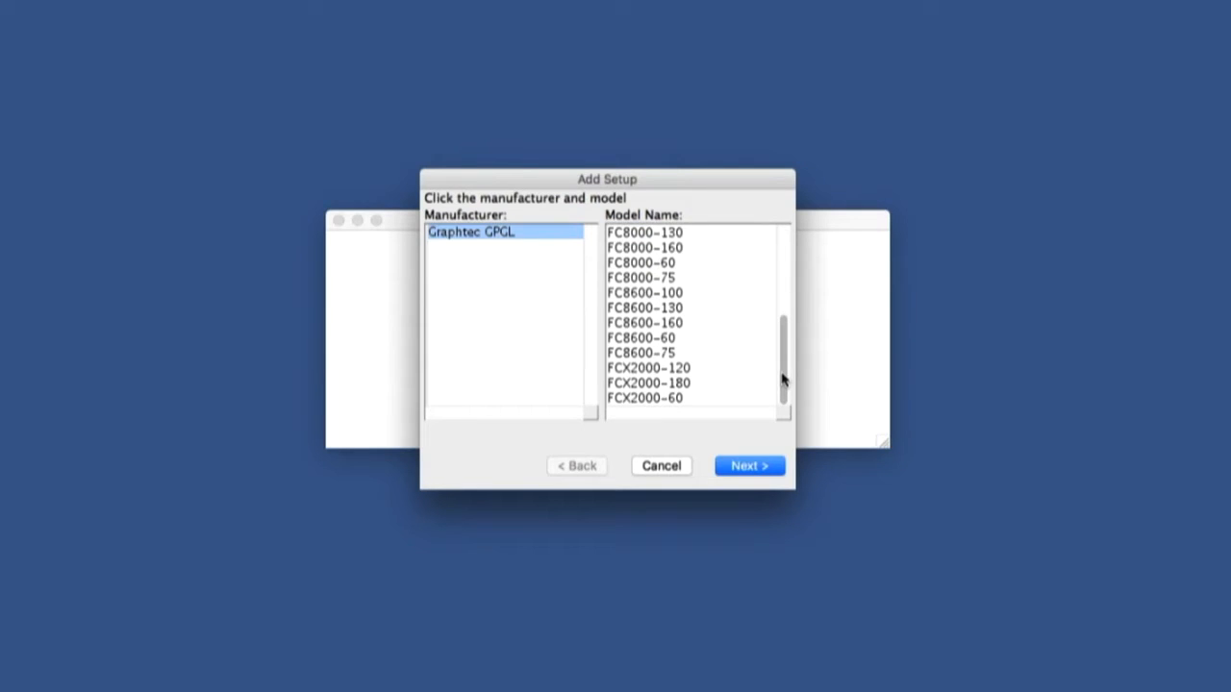
click(667, 394)
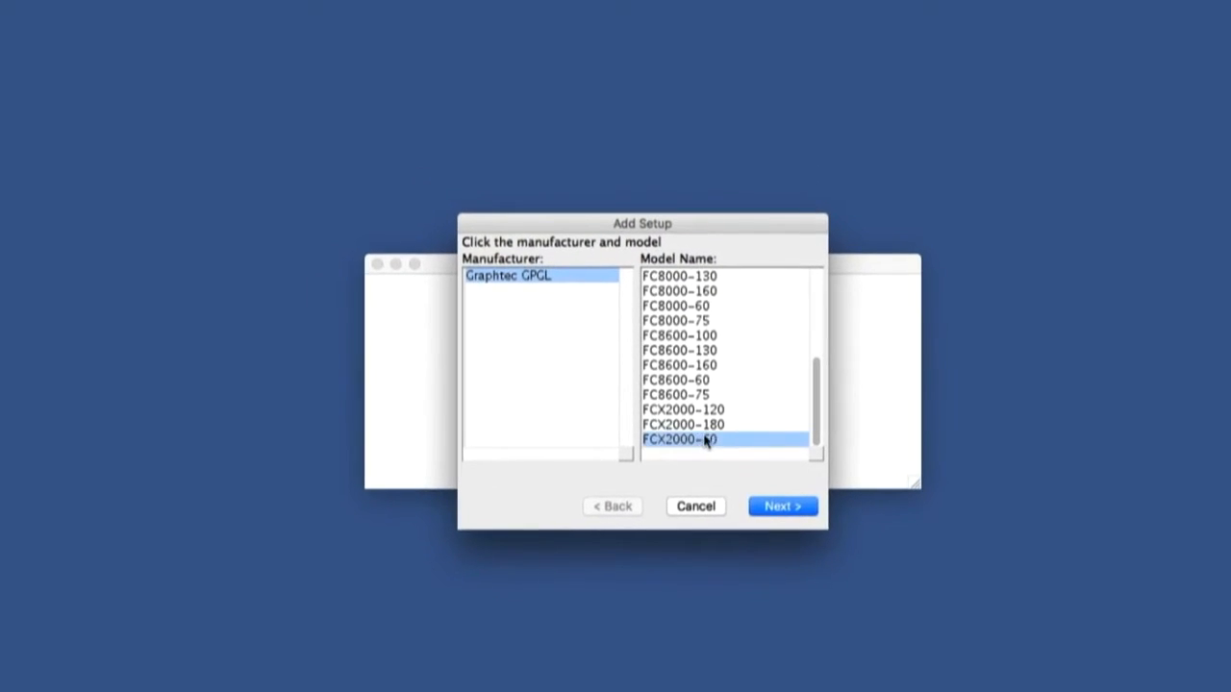
click(771, 507)
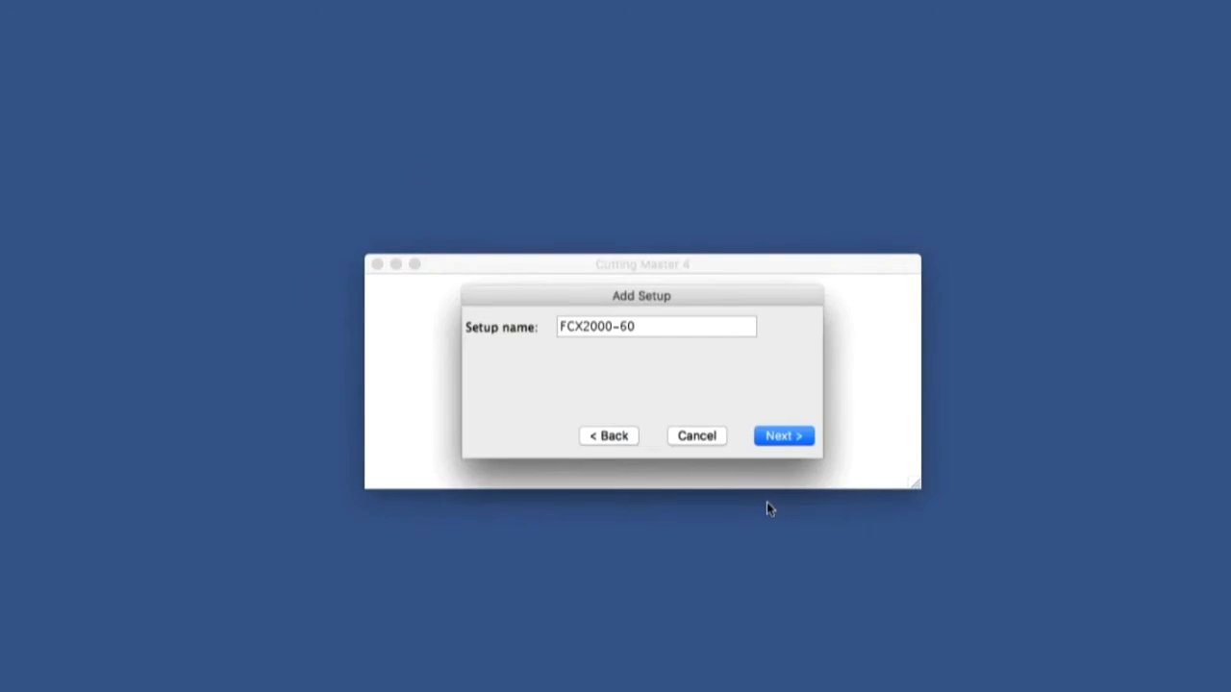
click(780, 439)
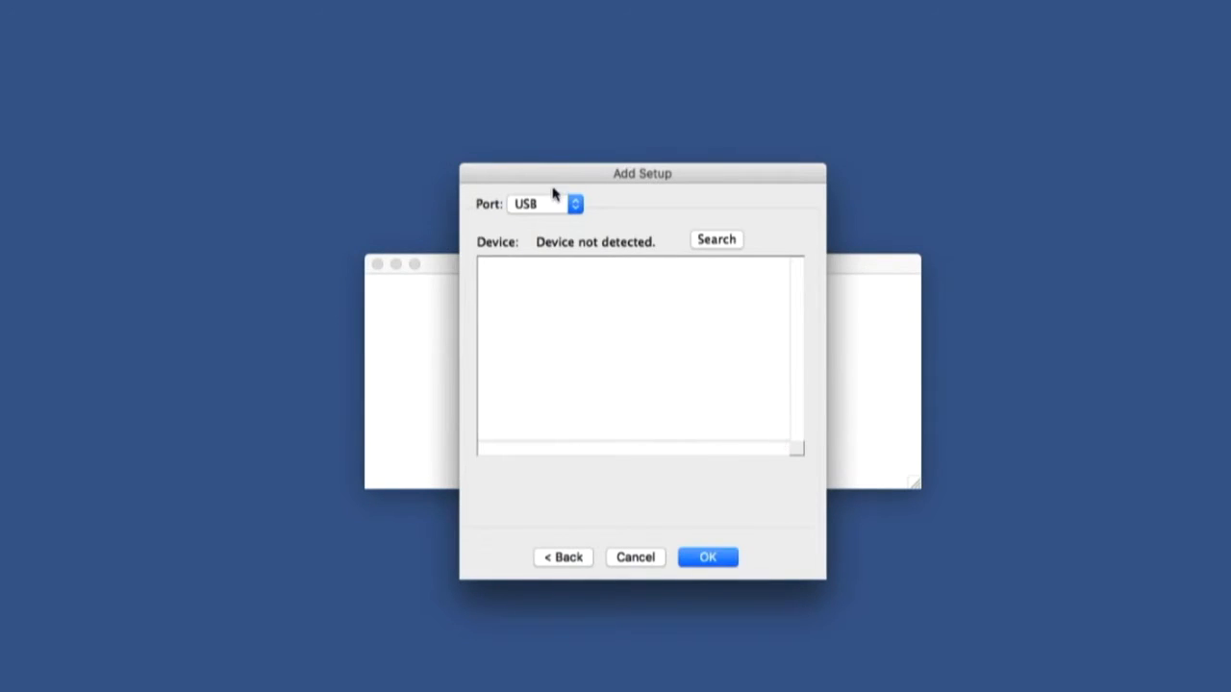
- Use USB as the port for the cutter setup and finish adding it
click(567, 204)
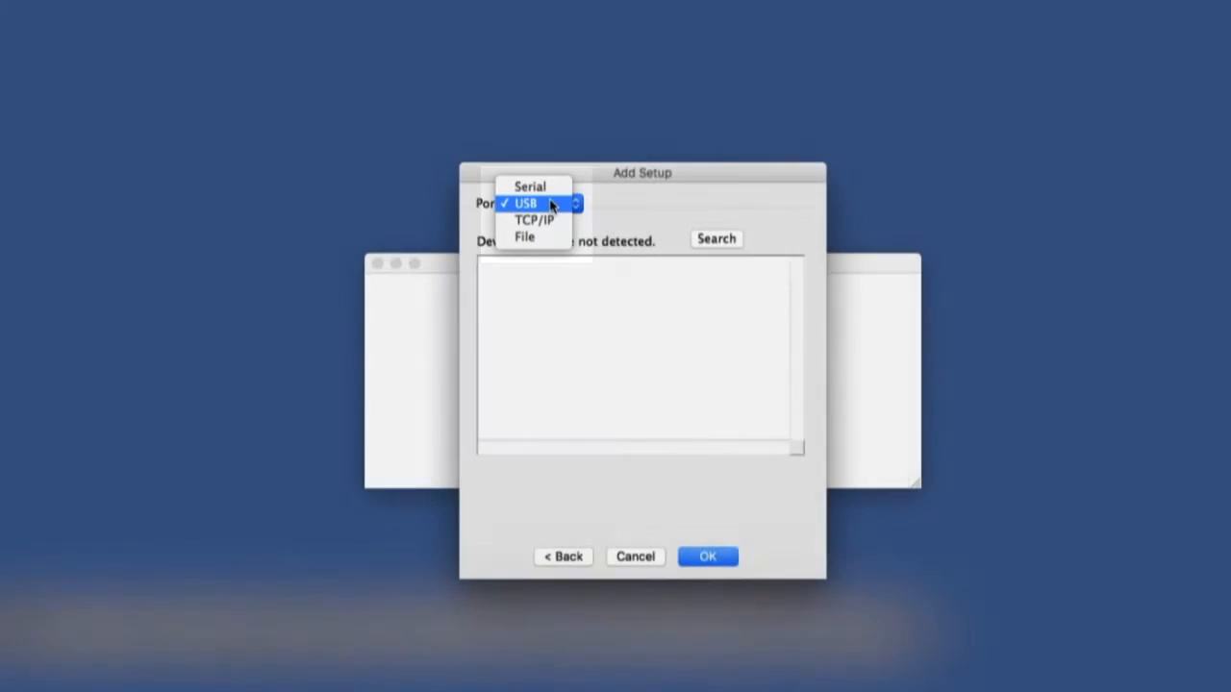
click(553, 204)
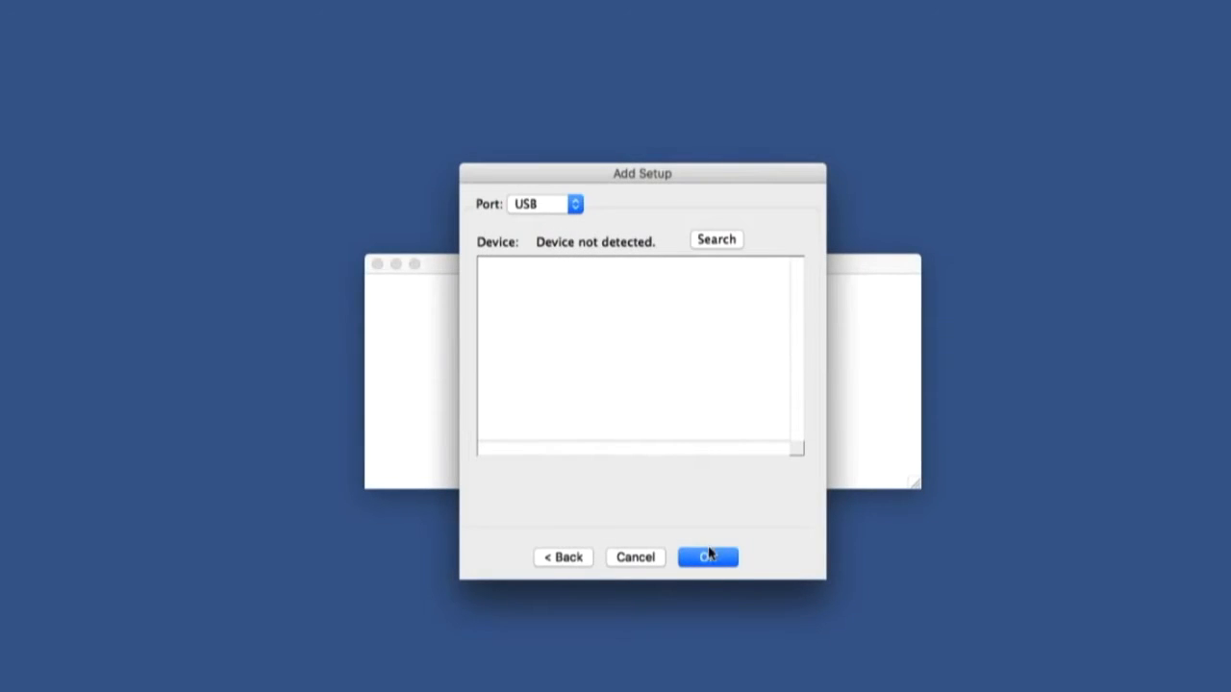
click(708, 558)
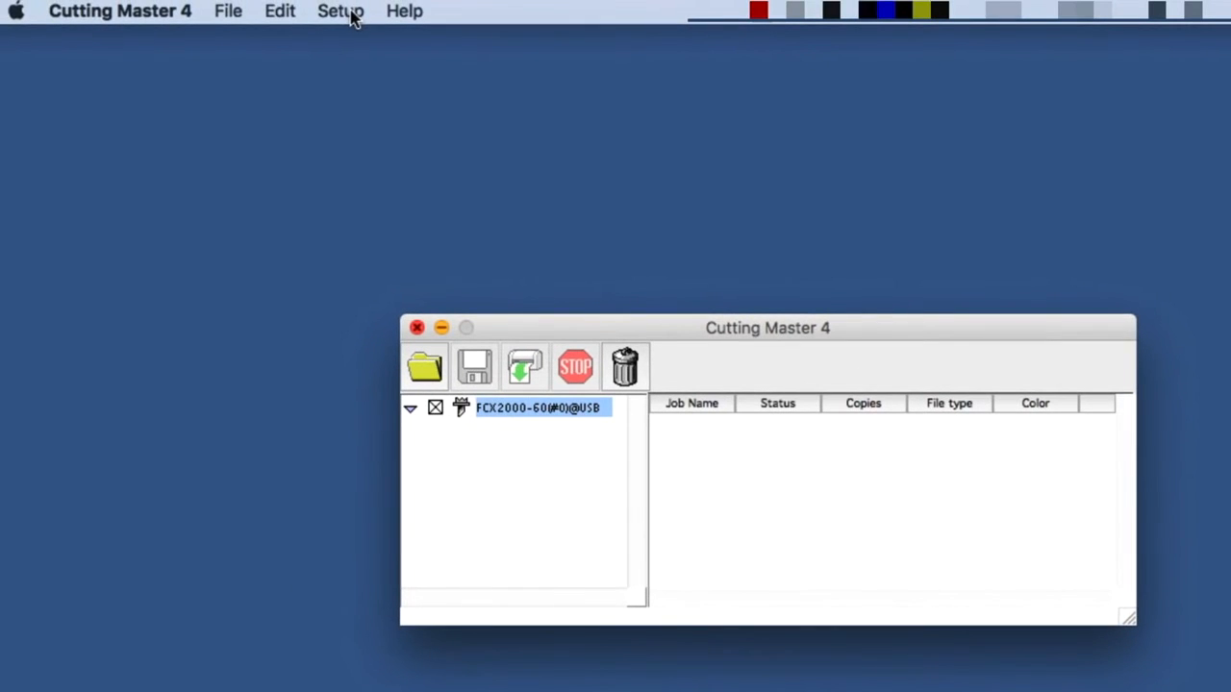
- Run a test cut on the FCX2000-60 setup
click(350, 14)
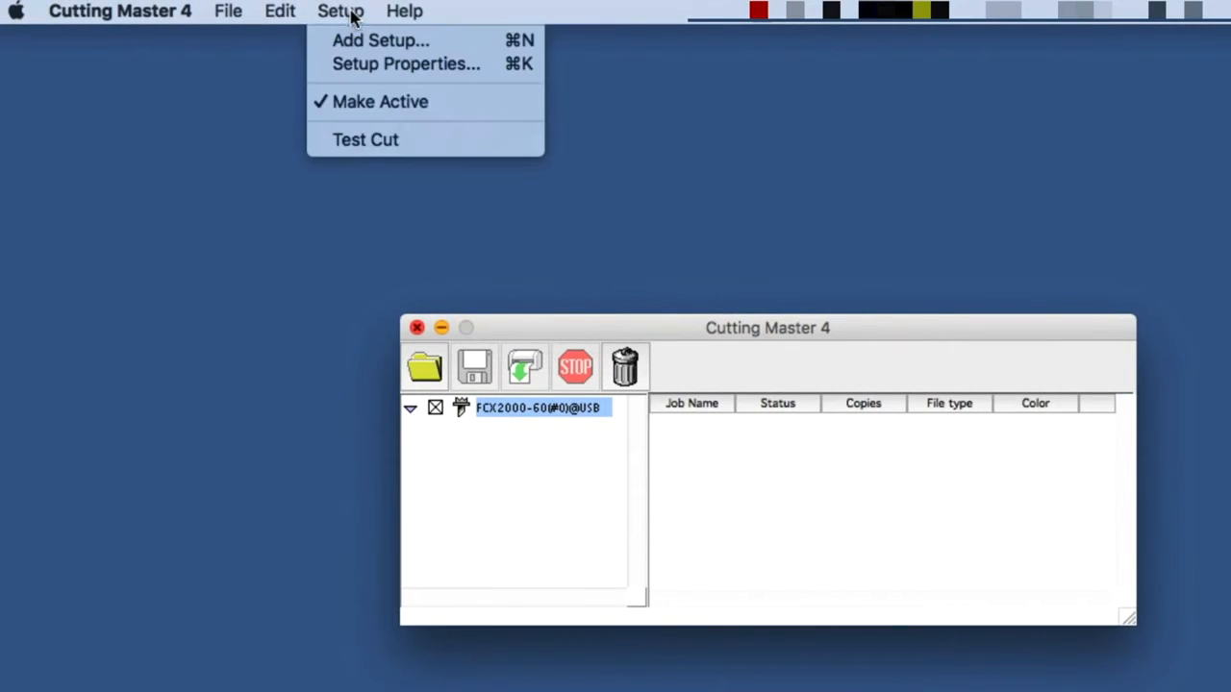
click(356, 141)
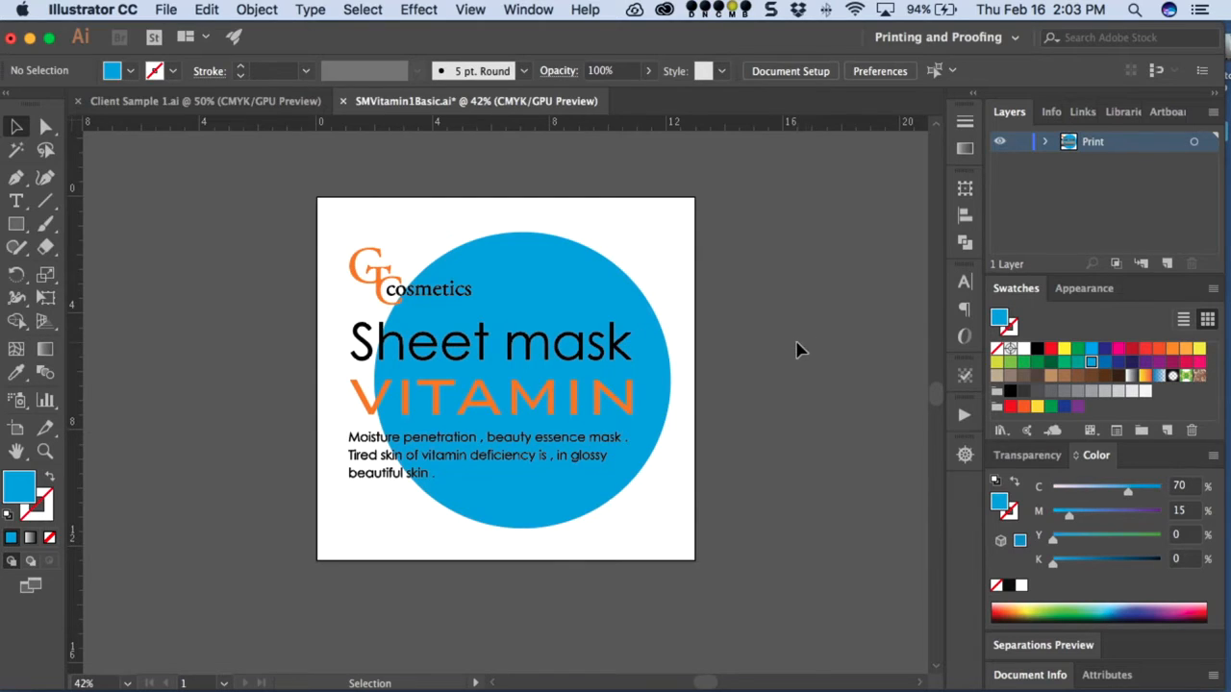
- Switch to Illustrator and open the Cutting Master 4 Cut/Plot plug-in for the Sheet mask artwork
click(164, 10)
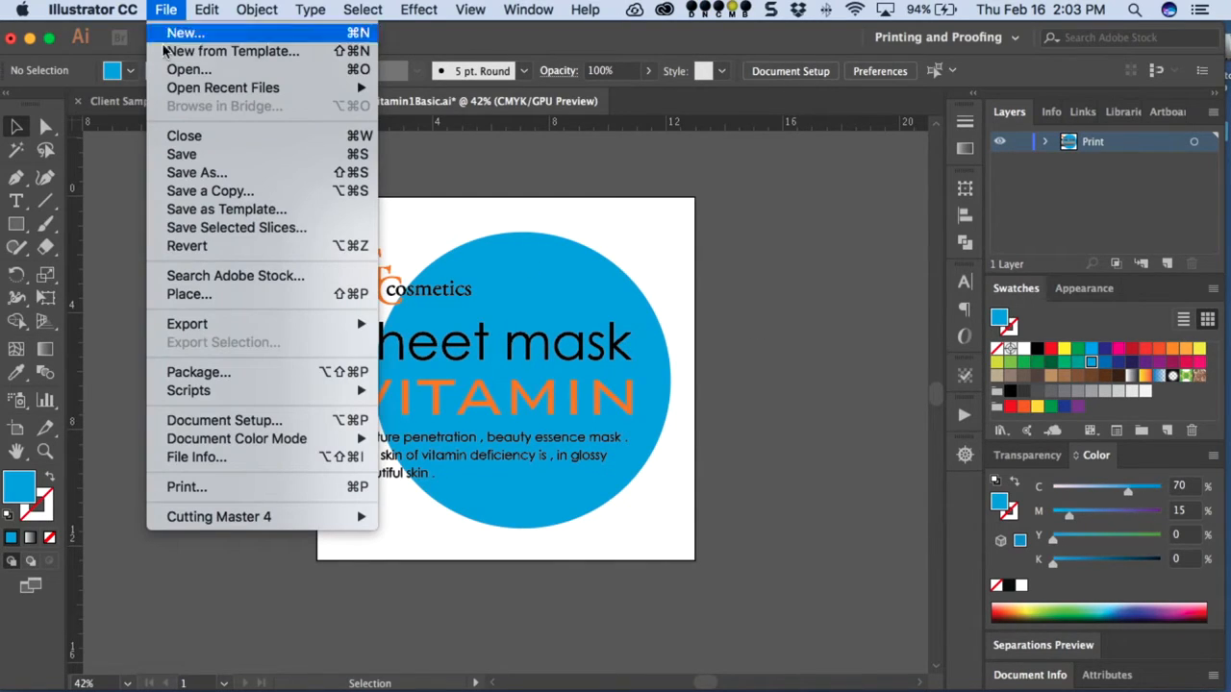
mouse_move(284, 519)
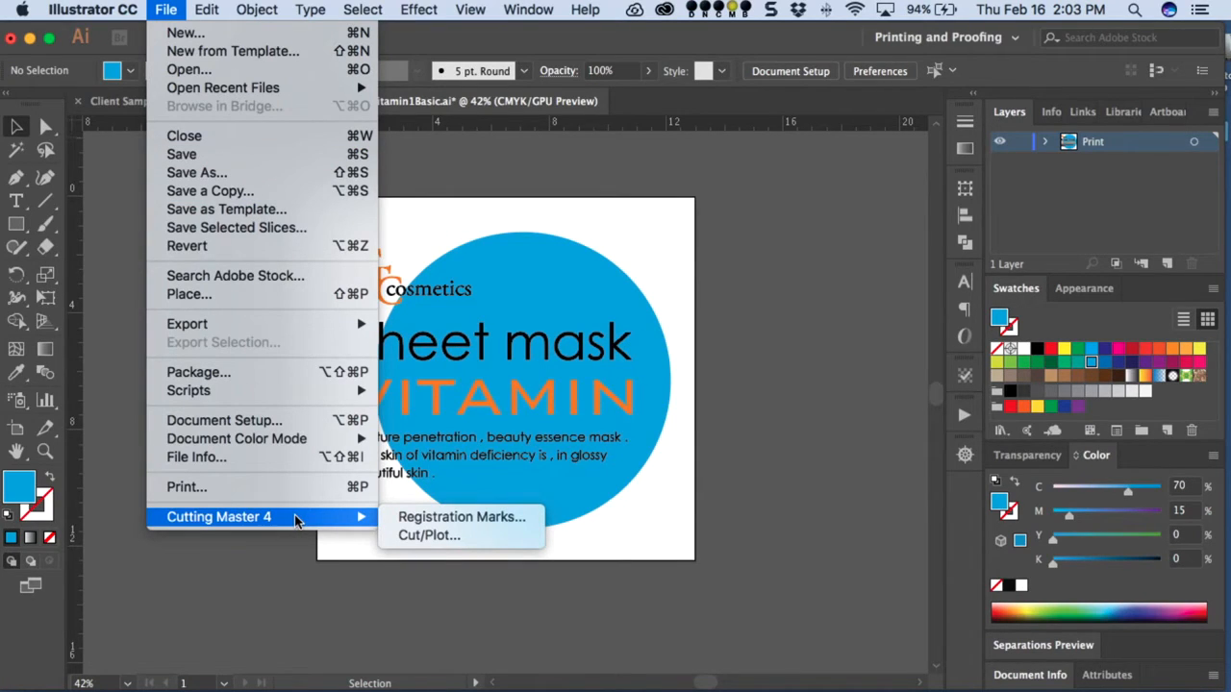
click(463, 536)
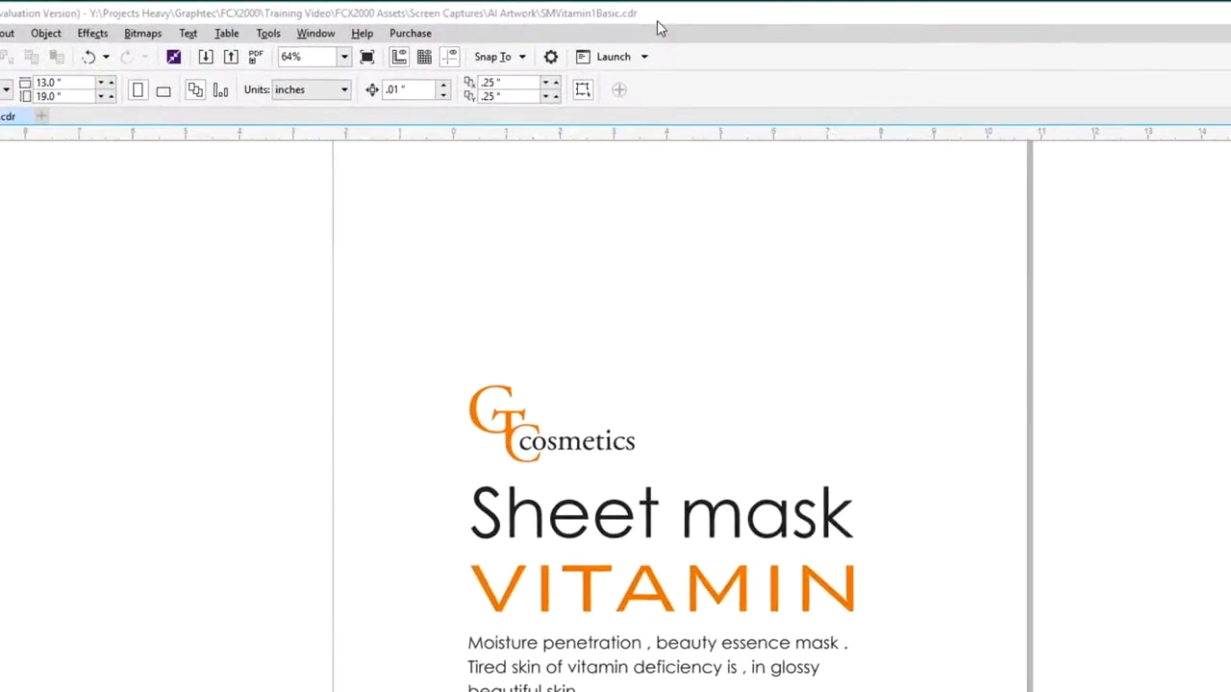
- Switch to CorelDRAW and open the Cut/Plot (CM4) plug-in for the SMVitamin1Basic.cdr artwork
click(724, 70)
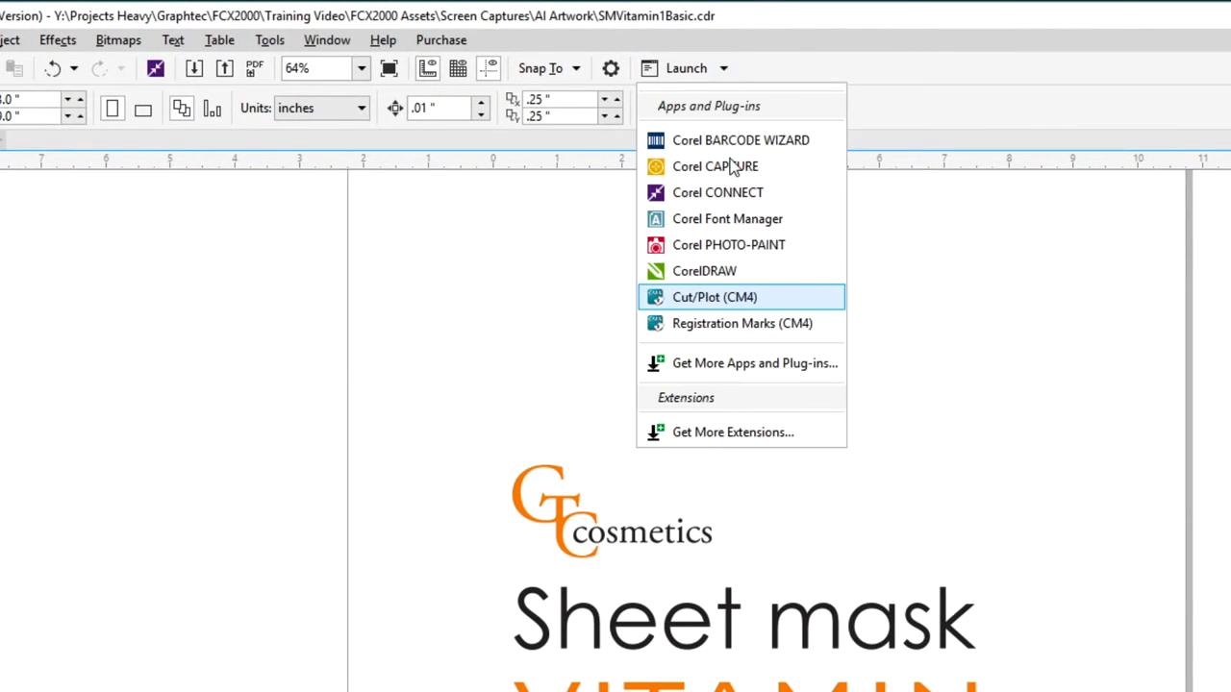
click(741, 300)
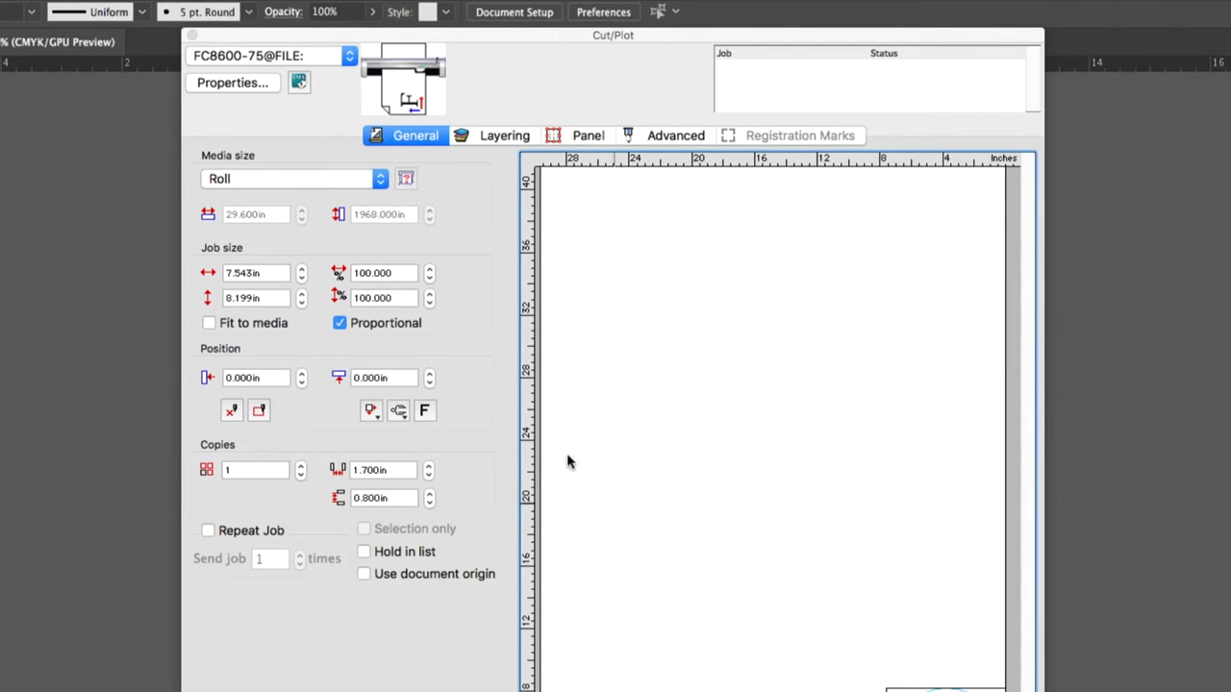
- Look over the Layering settings of the cut job, and set the media size to ANSI D in the General settings
click(500, 140)
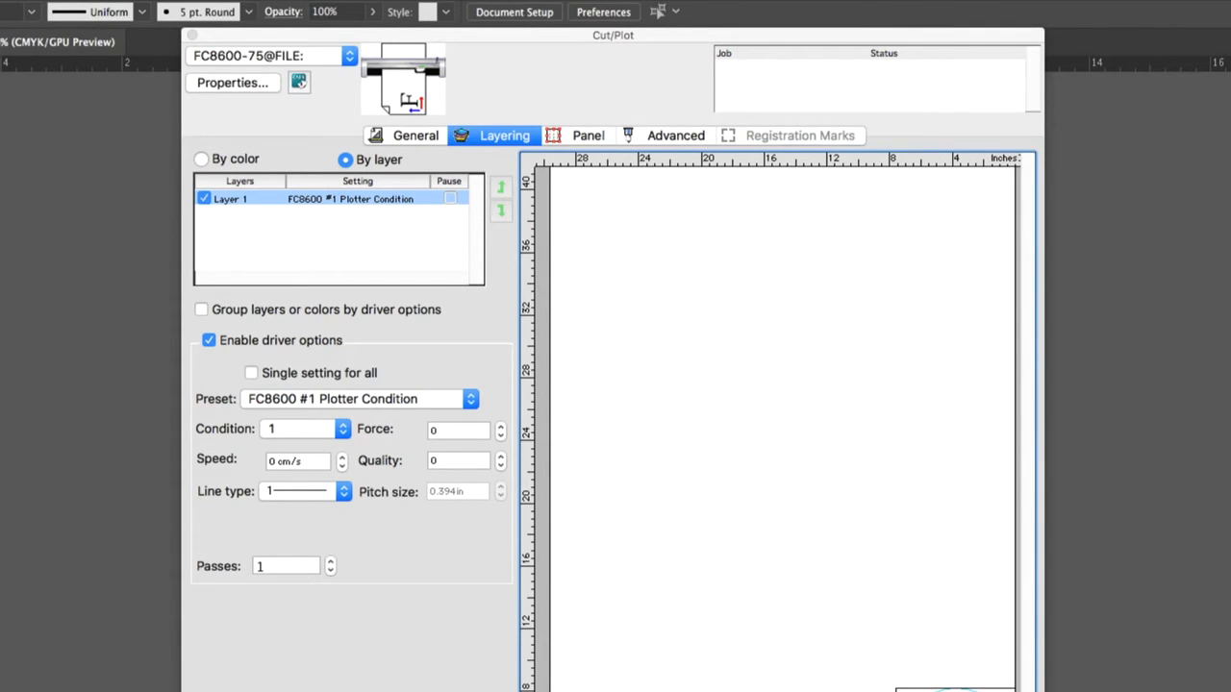
click(424, 139)
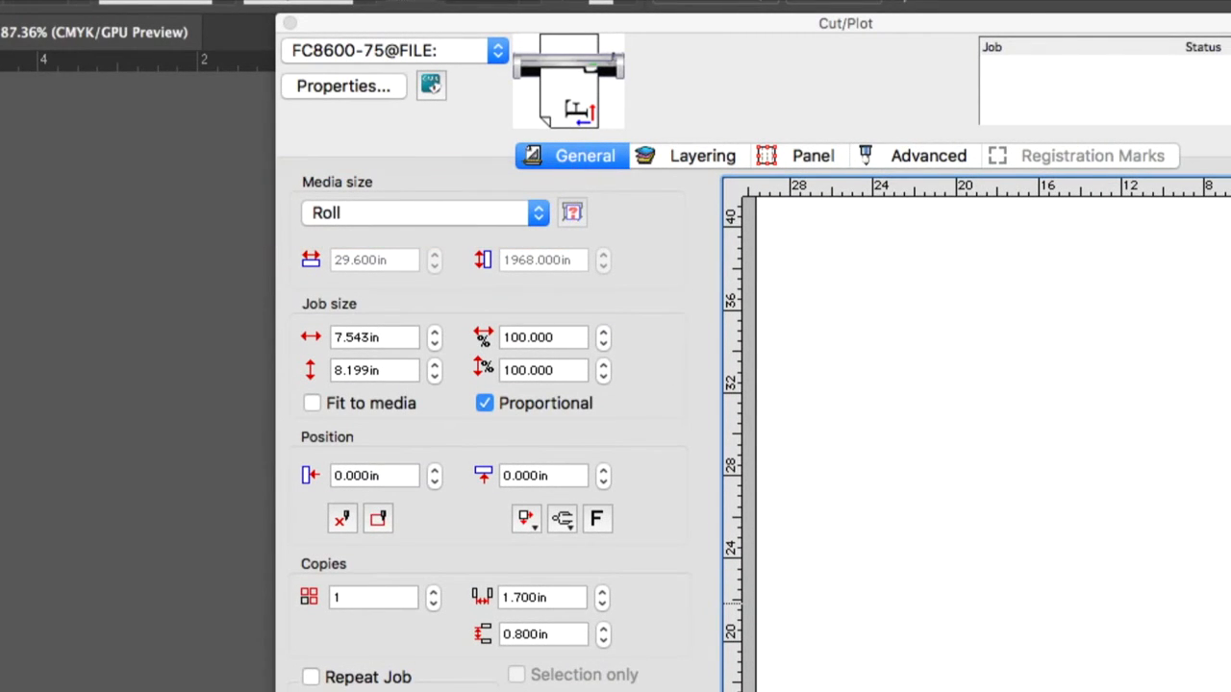
click(538, 214)
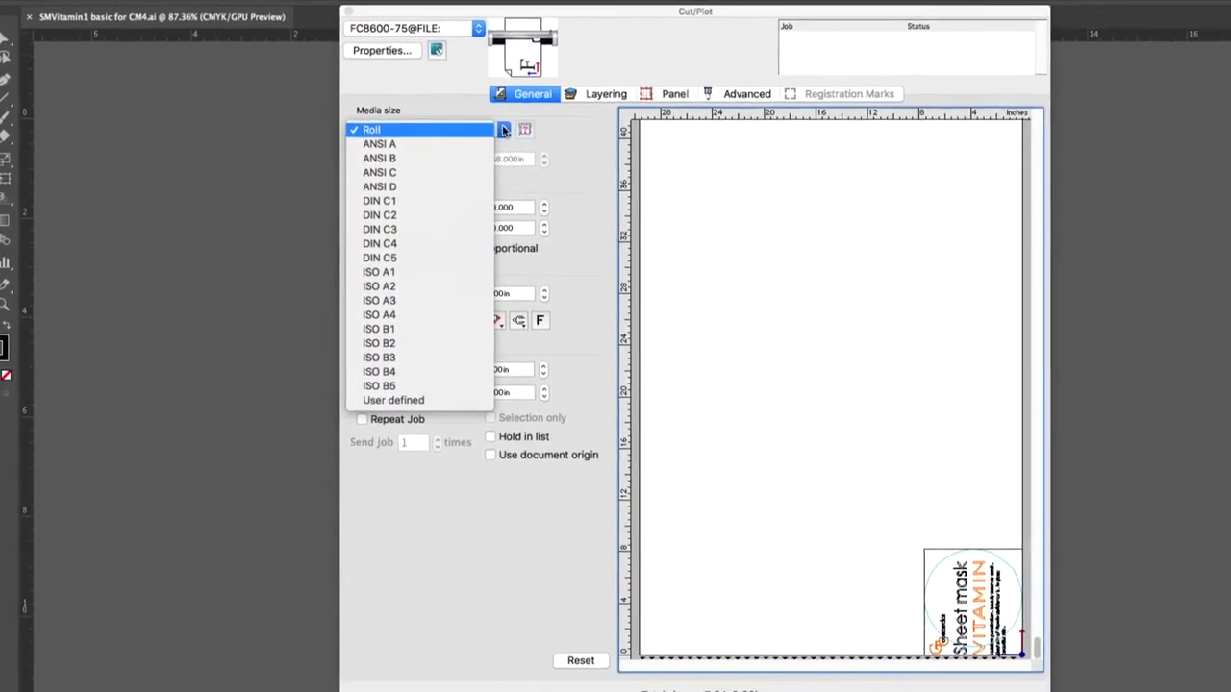
click(404, 184)
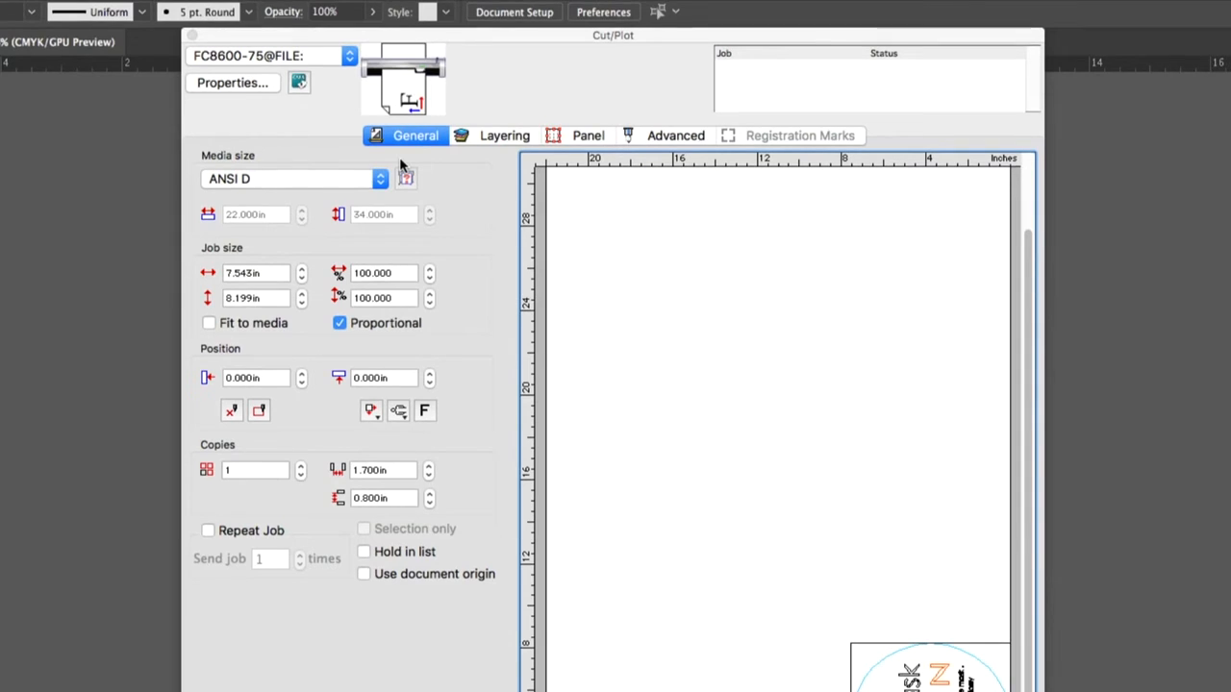
- Try a user-defined media size 24 in wide and 20 in long, and return the media size to Roll
click(381, 178)
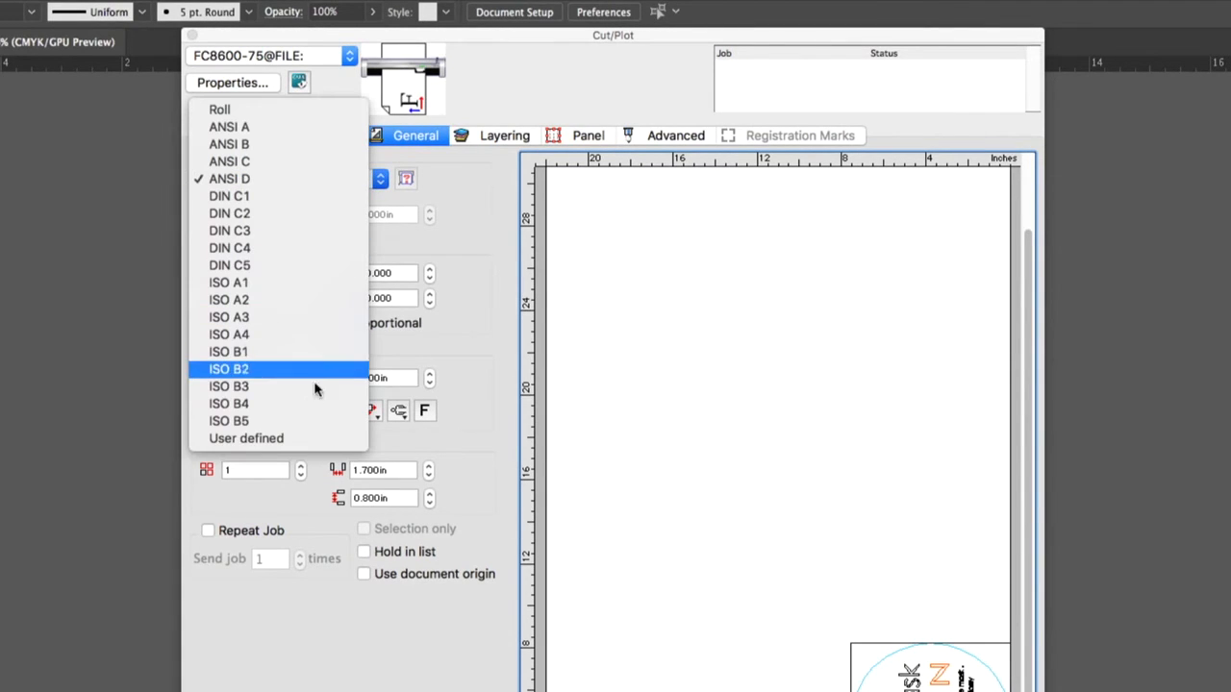
click(305, 439)
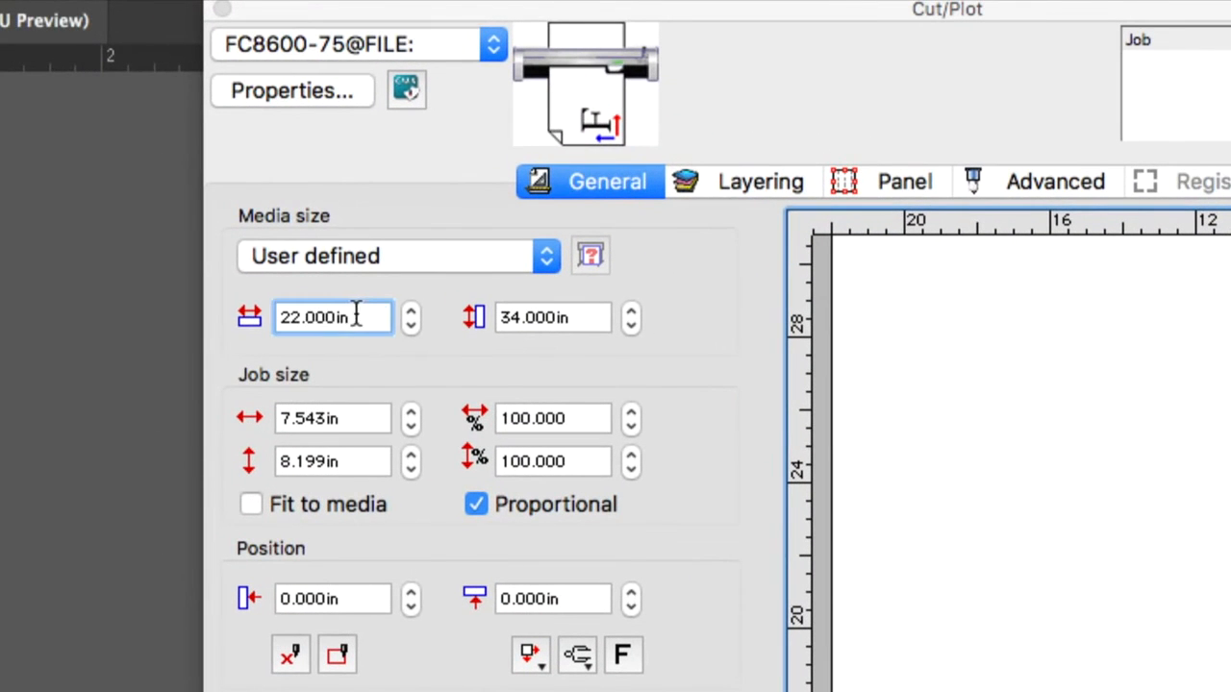
drag(303, 251, 211, 249)
text(24)
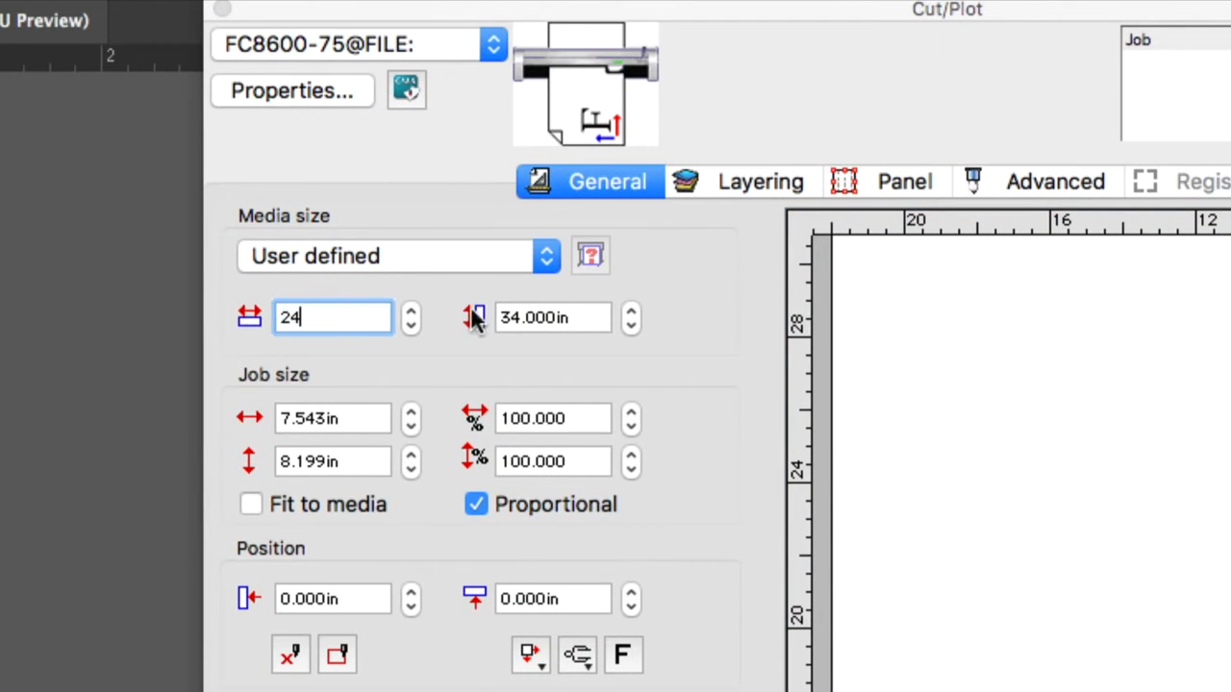
key(Tab)
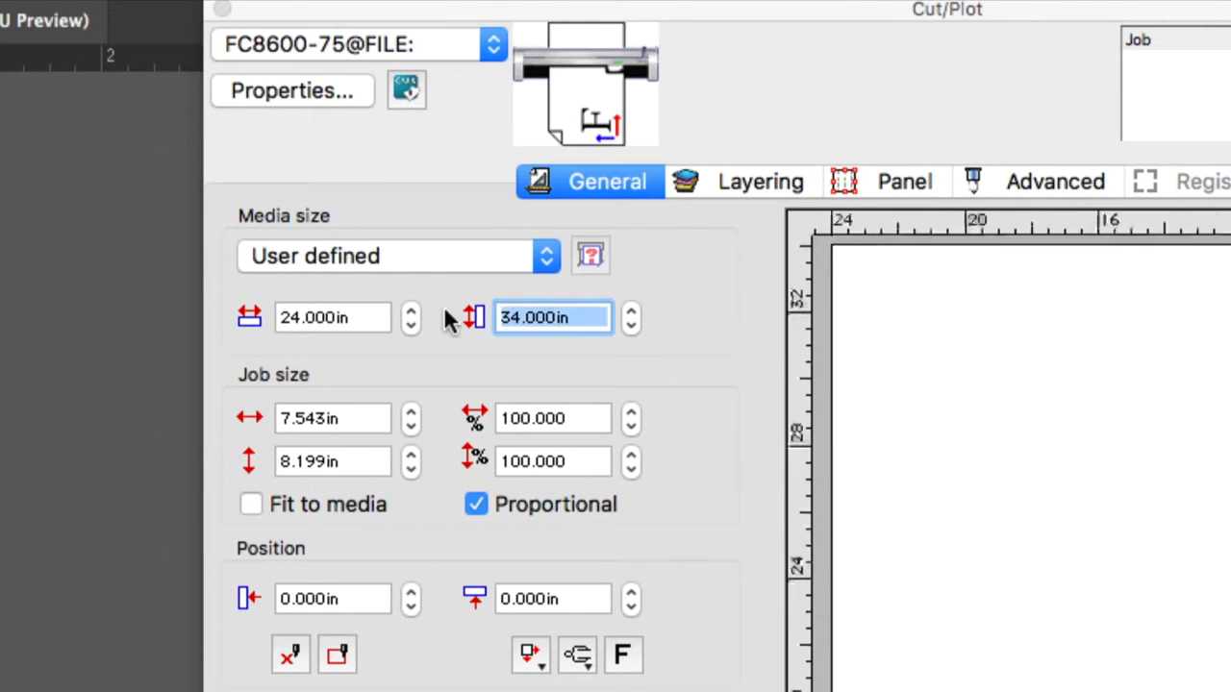
text(20)
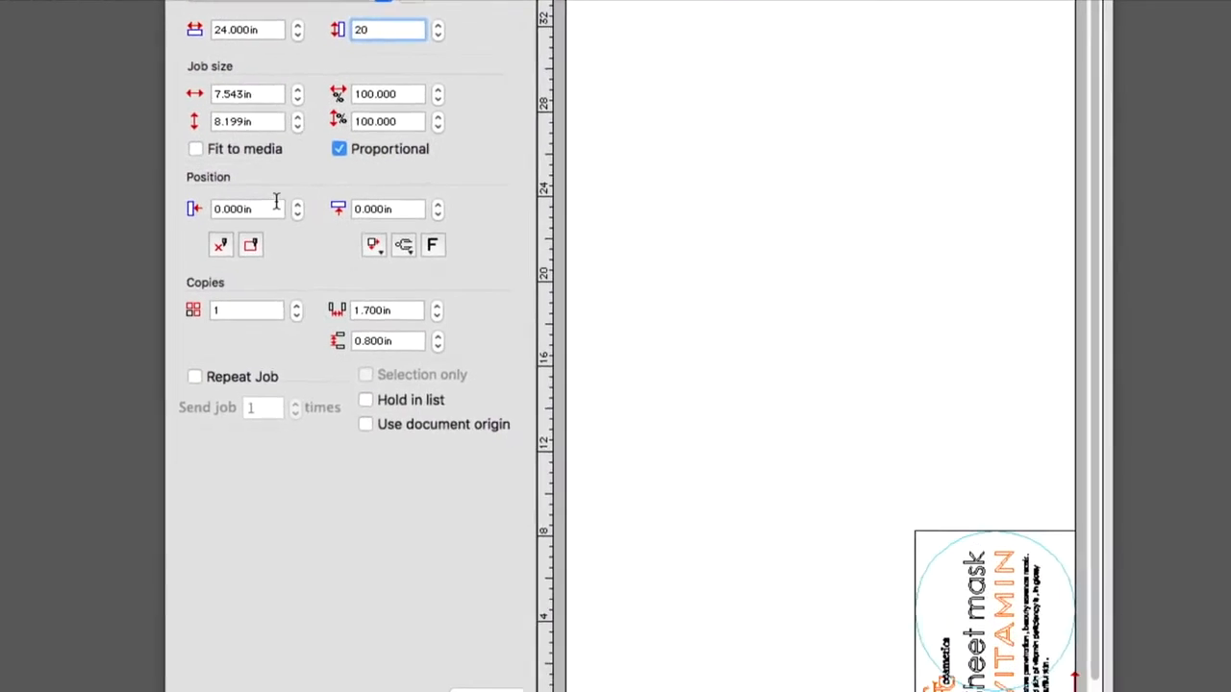
click(330, 414)
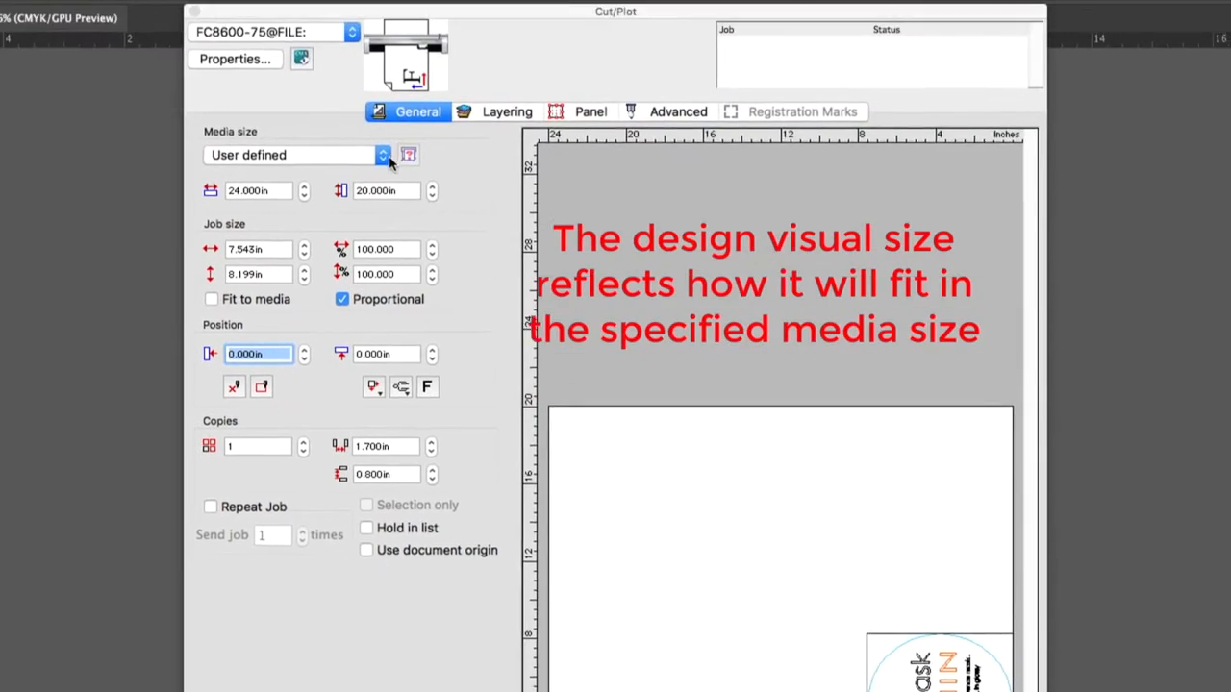
click(255, 0)
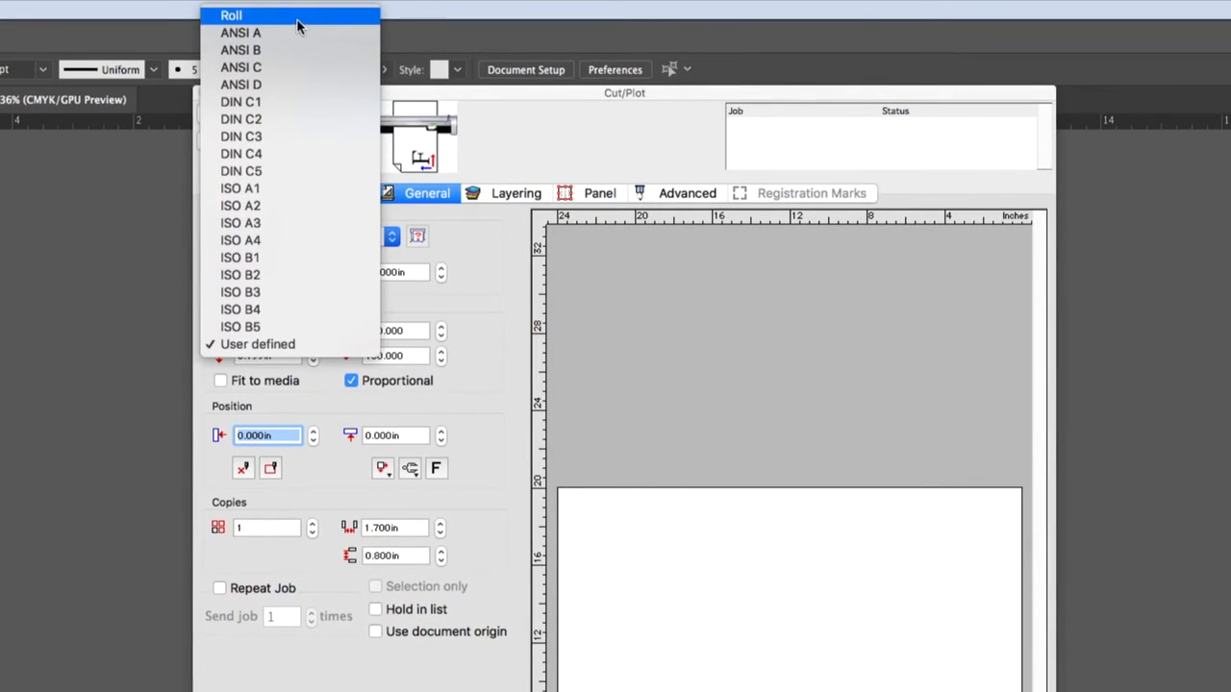
click(288, 16)
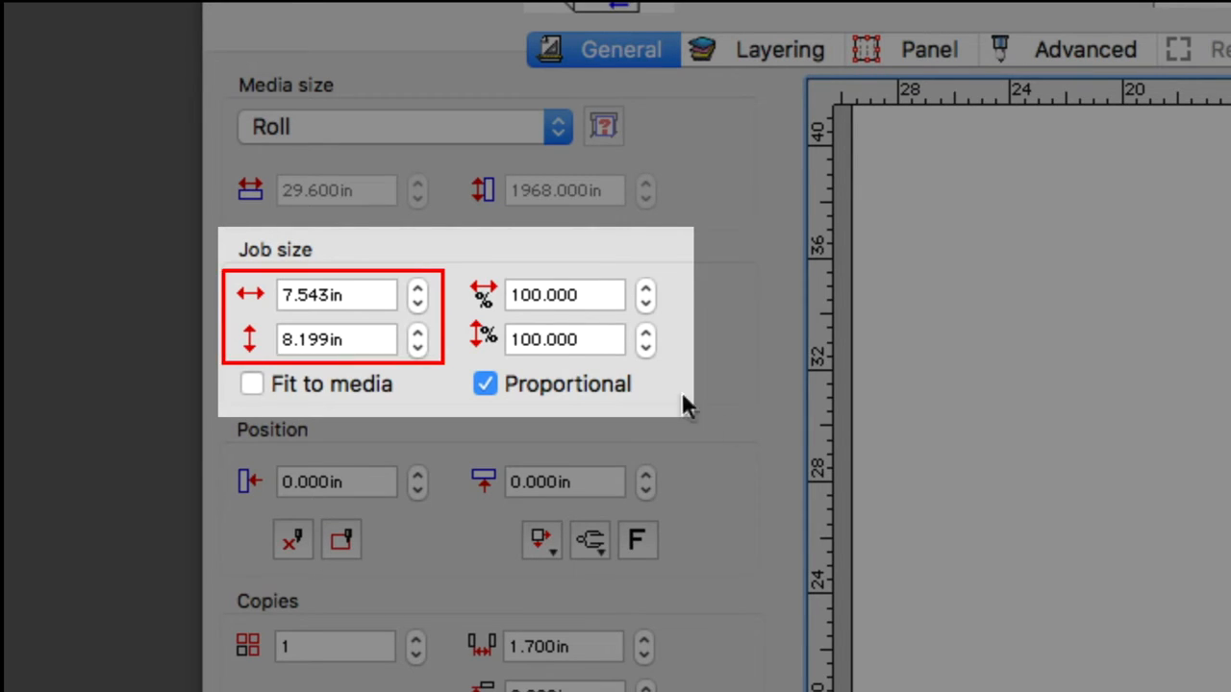
- Increase the job width step by step to 10.443 in with proportional scaling on
click(416, 289)
click(417, 288)
click(416, 289)
click(416, 289)
click(417, 288)
click(416, 289)
click(417, 288)
click(417, 288)
click(416, 288)
click(416, 289)
click(416, 289)
click(416, 288)
click(416, 289)
click(416, 288)
click(417, 288)
click(417, 289)
click(416, 288)
click(416, 289)
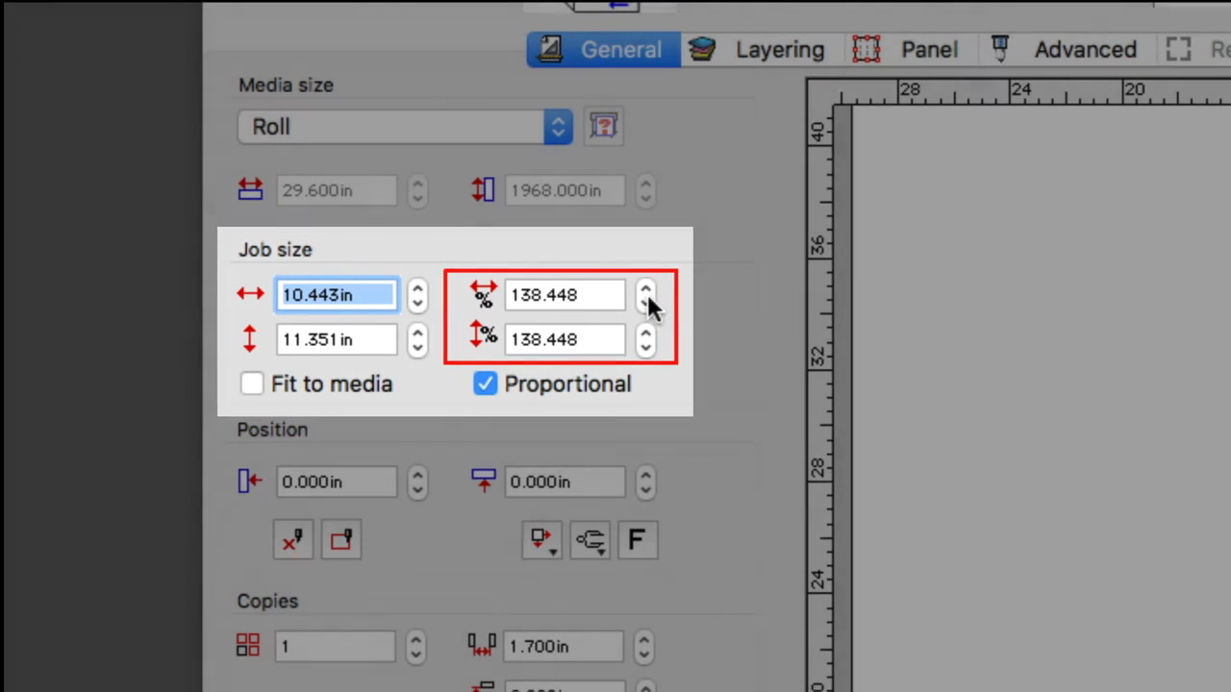
- Reduce the job's width scale step by step to 130.448 percent, keeping the proportions
click(644, 303)
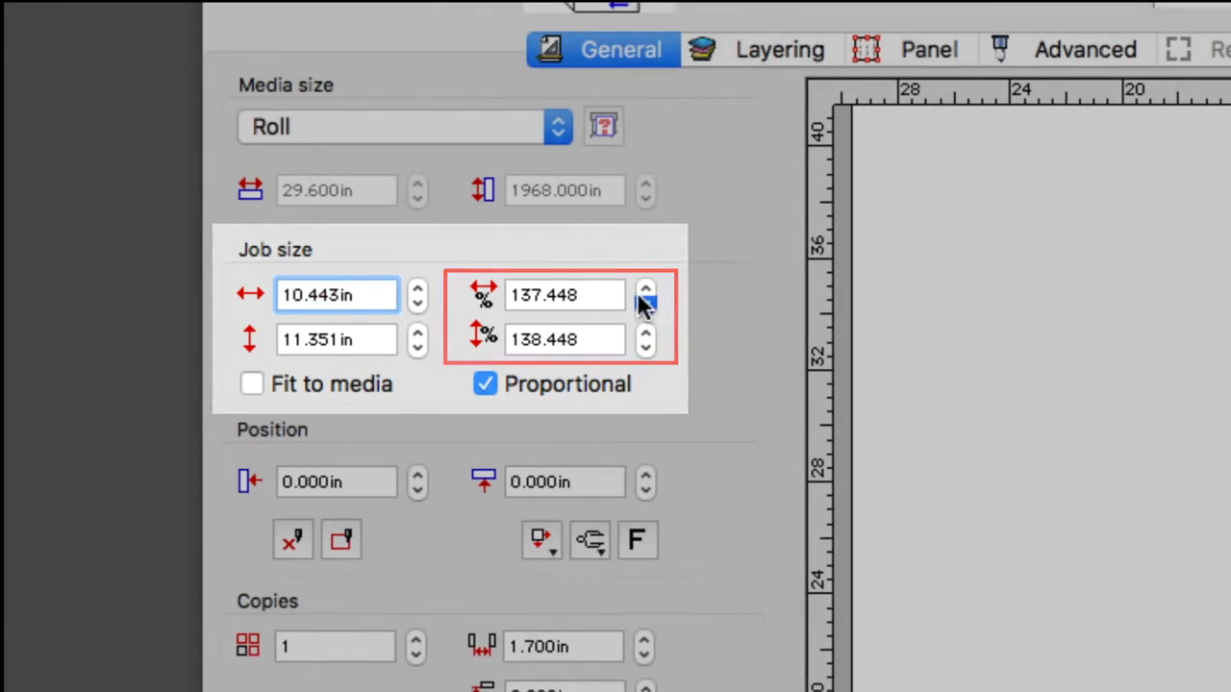
click(644, 303)
click(645, 303)
click(644, 302)
click(644, 303)
click(645, 302)
click(642, 297)
click(641, 297)
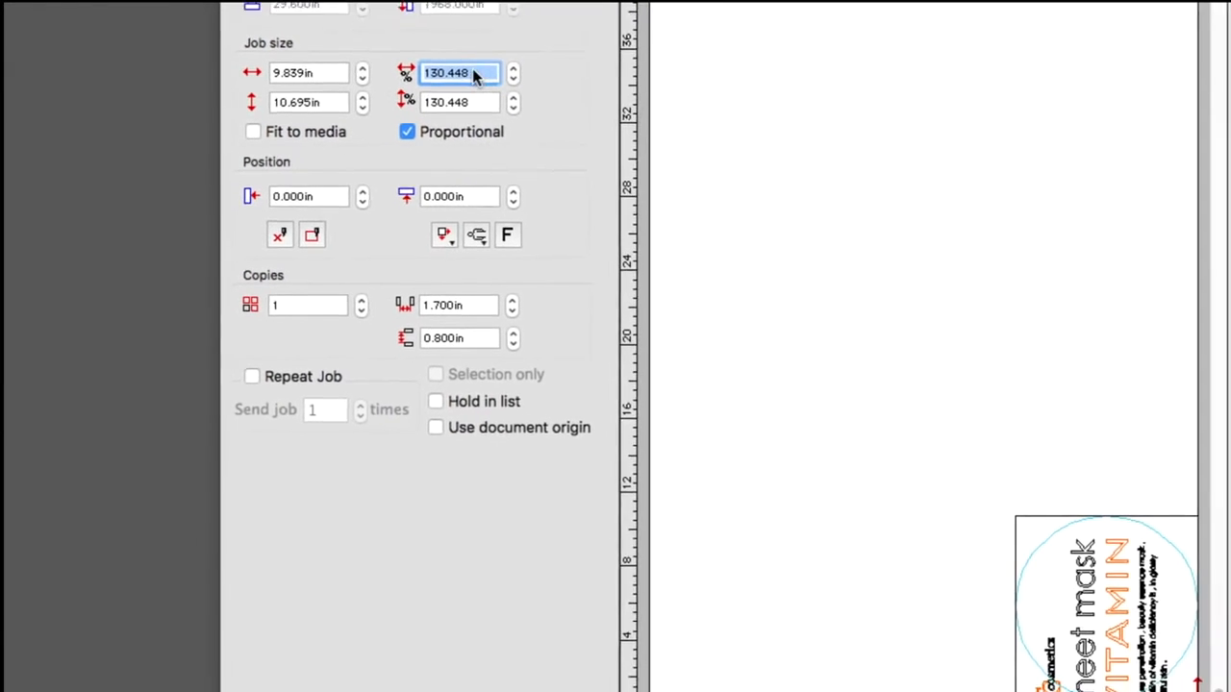
- Set the job's width scale to 100 percent
double_click(575, 289)
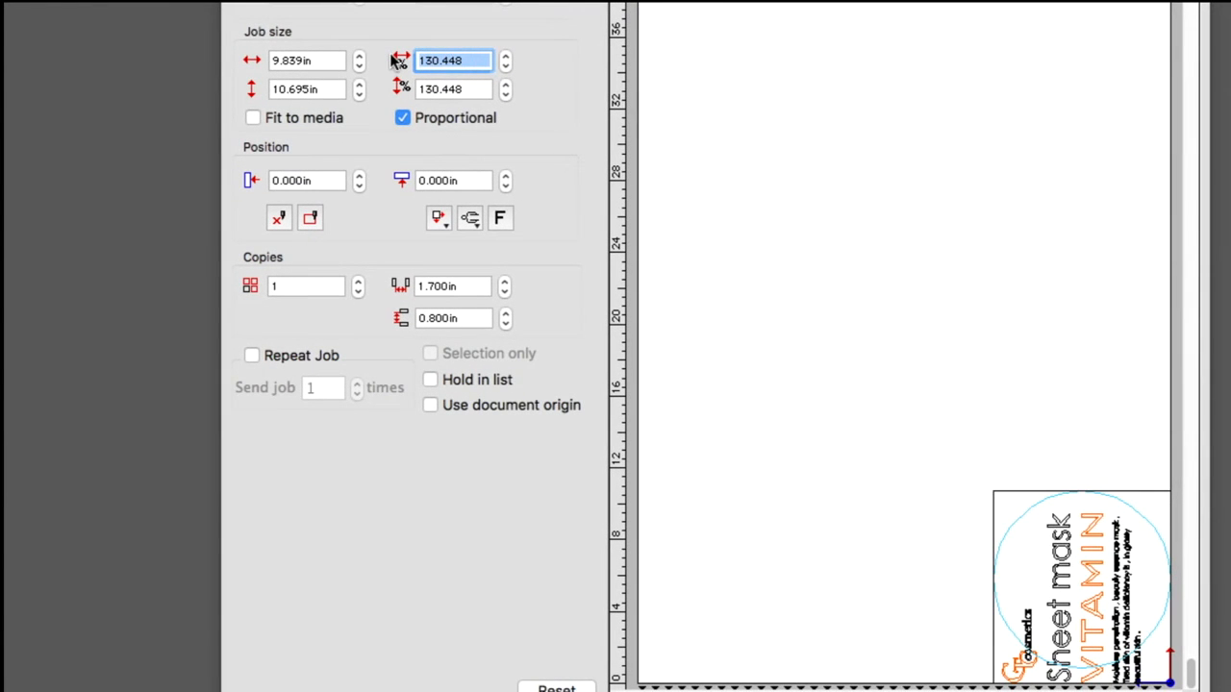
text(100)
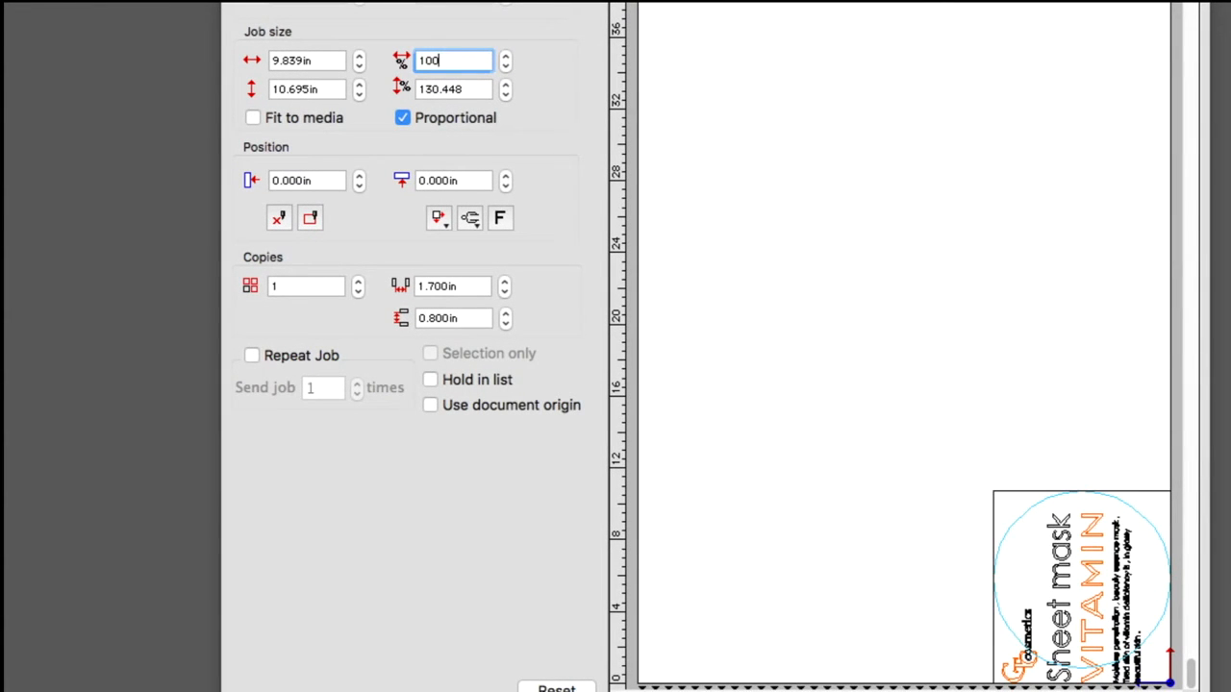
key(Tab)
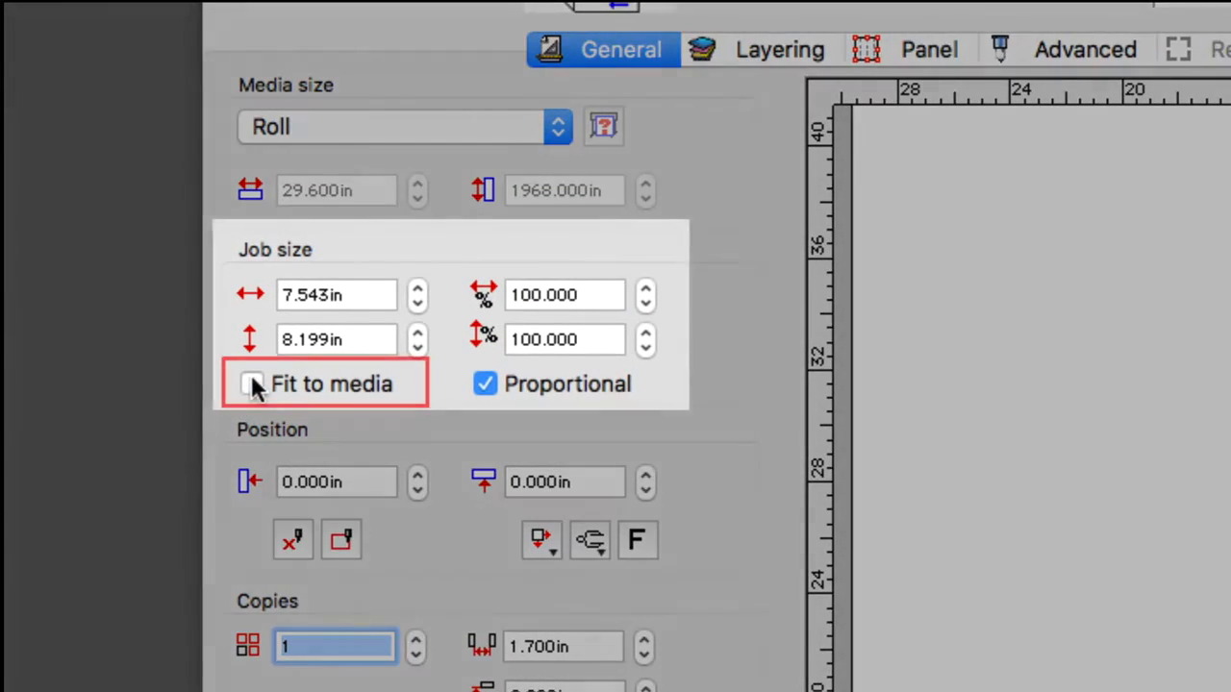
- Try Fit to media on the job and turn it off again
click(251, 331)
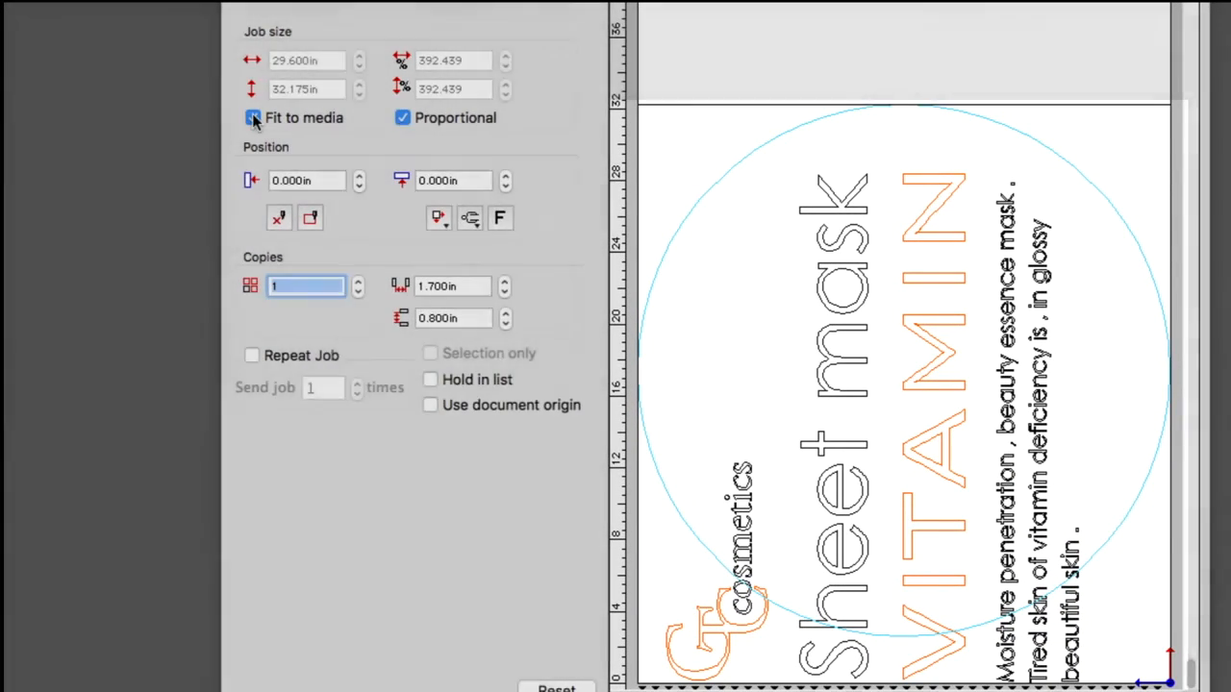
click(253, 118)
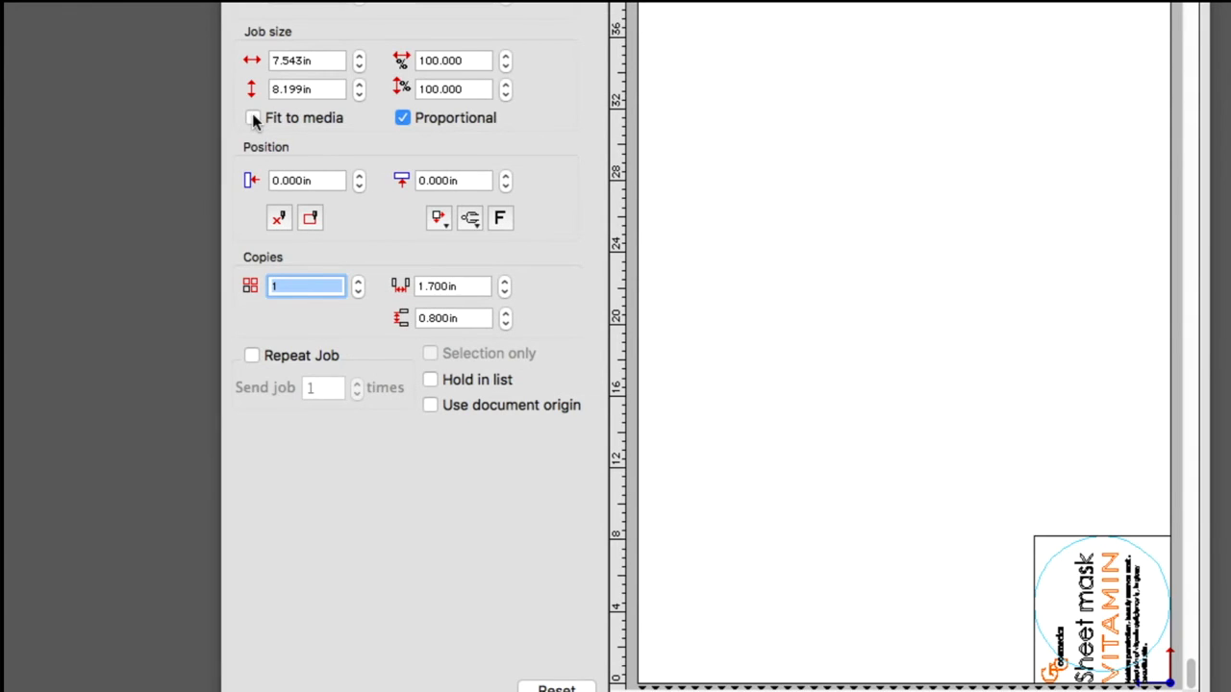
- Stretch the job width to 10.484 in with Proportional off, and restore the width scale to 100 percent with Proportional on
click(402, 117)
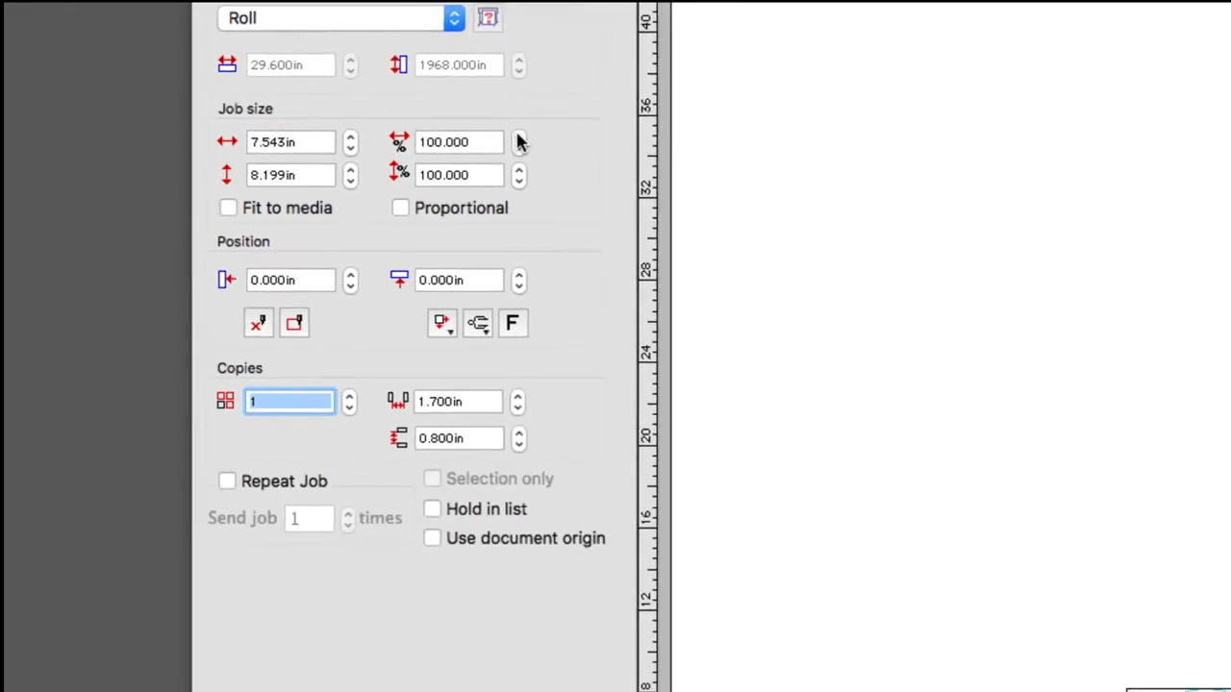
click(645, 288)
click(447, 56)
text(100)
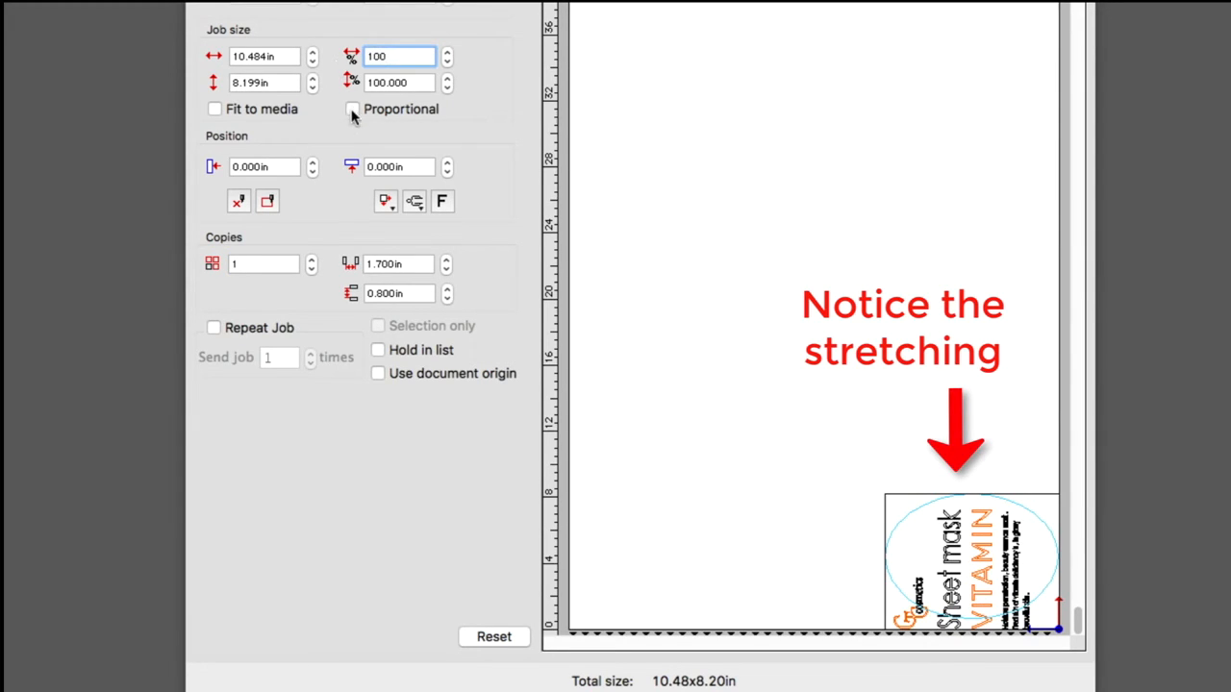
click(352, 110)
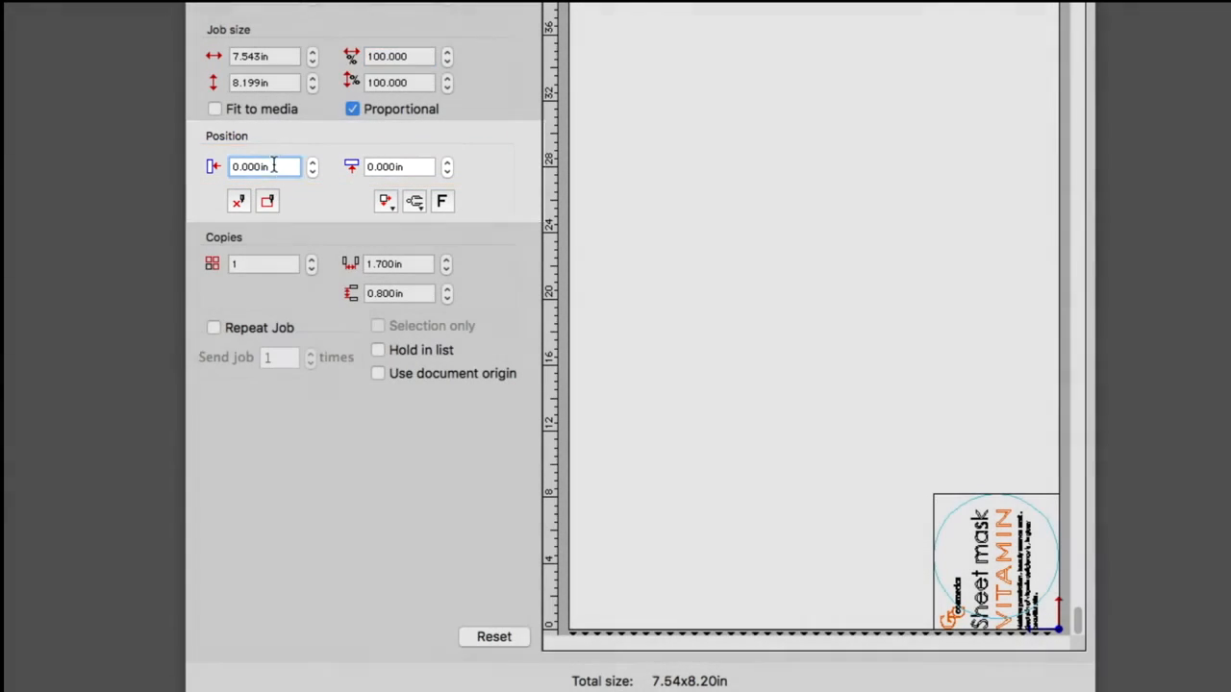
- Set both job position offsets to 5 in, and move the artwork back to the media origin in the preview
drag(294, 168, 204, 178)
text(5)
key(Tab)
text(5)
key(Return)
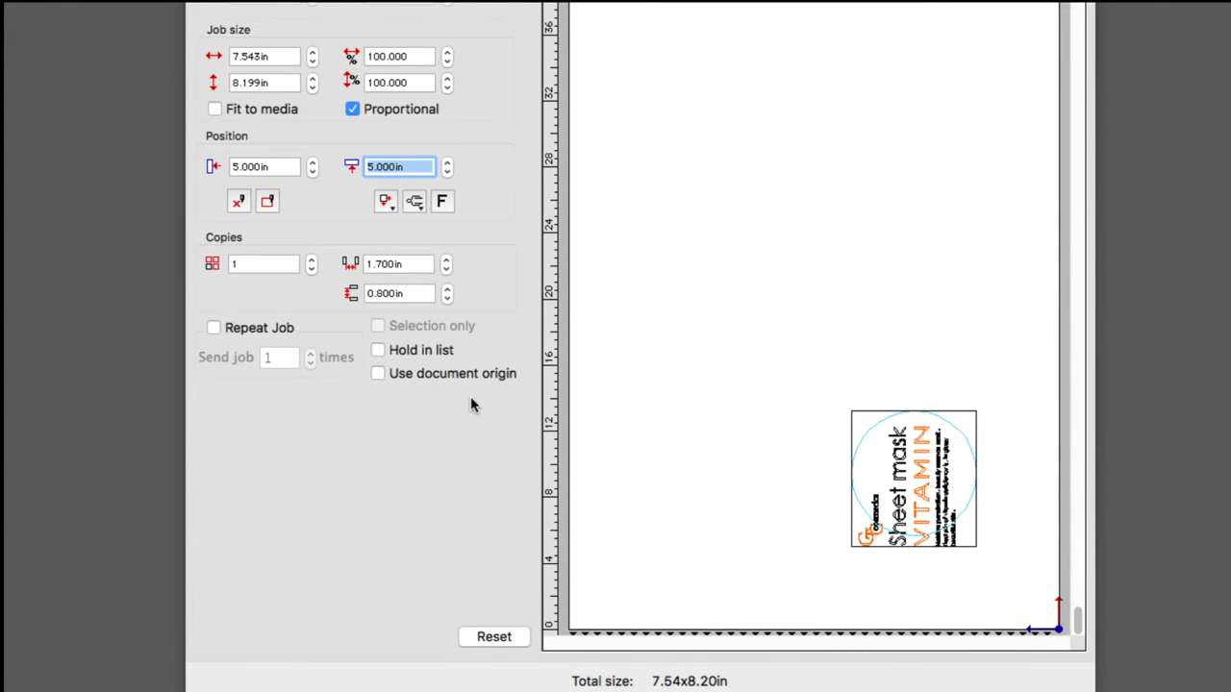
drag(885, 464, 1000, 569)
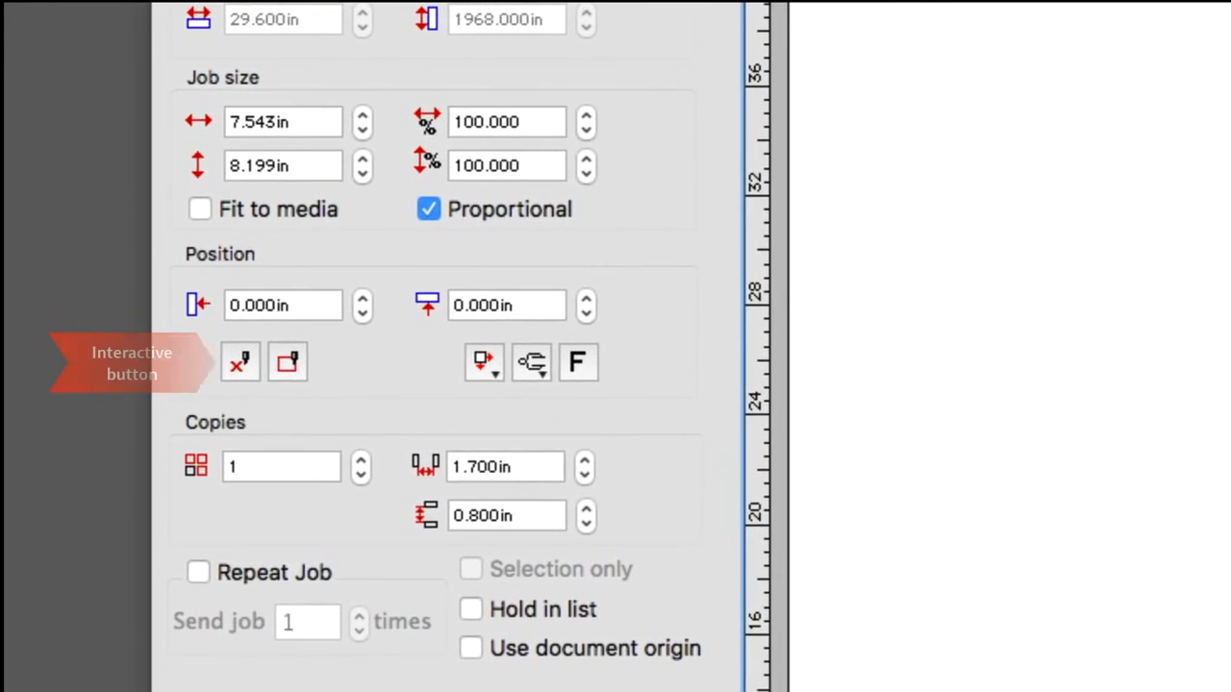
- Move the artwork across the media and back to the origin with interactive positioning on, and run Show Me for the job area
click(238, 363)
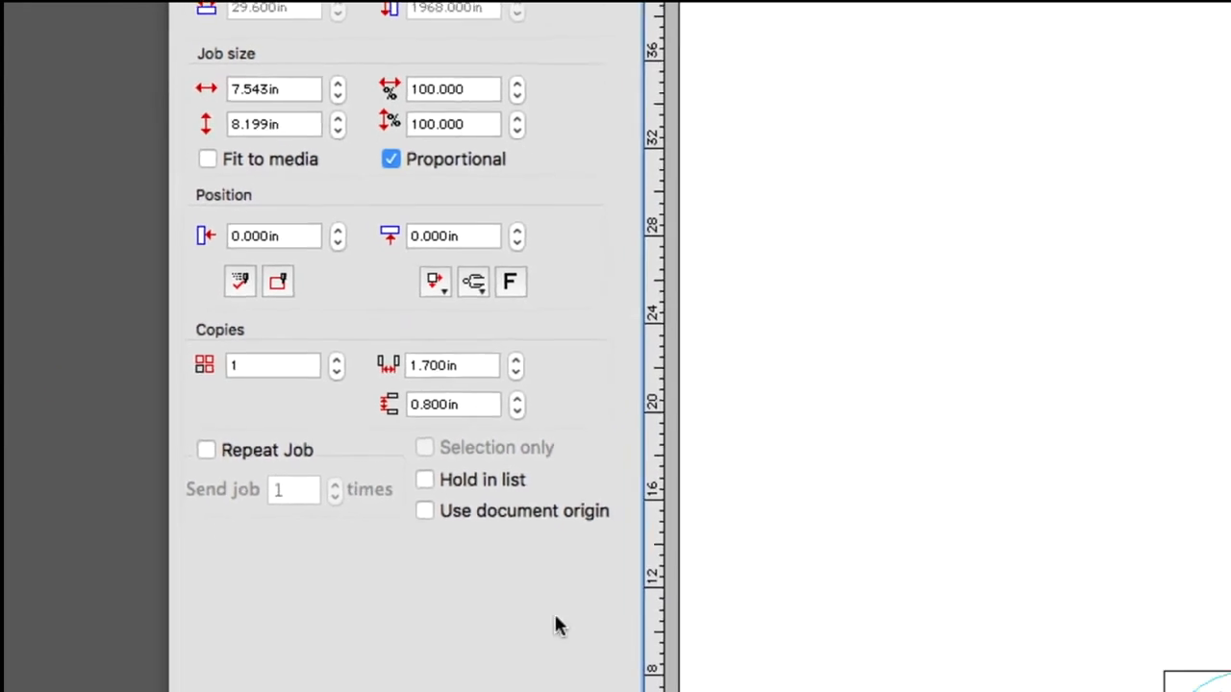
drag(979, 563, 848, 460)
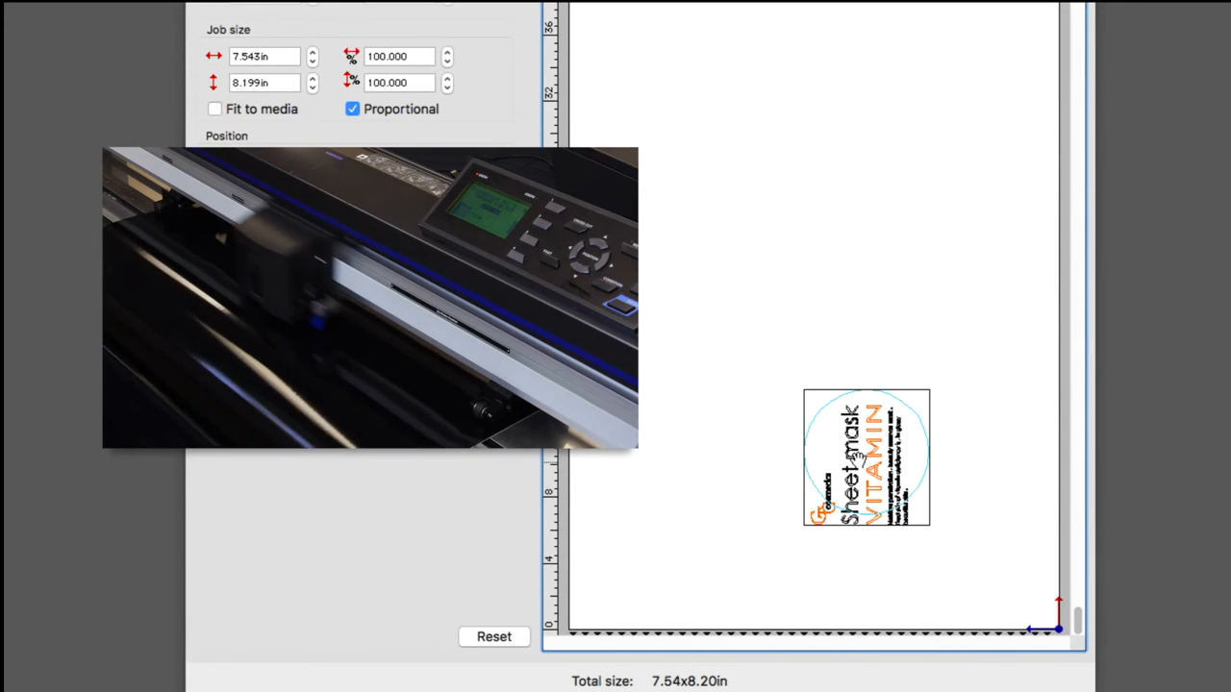
drag(858, 456, 1007, 584)
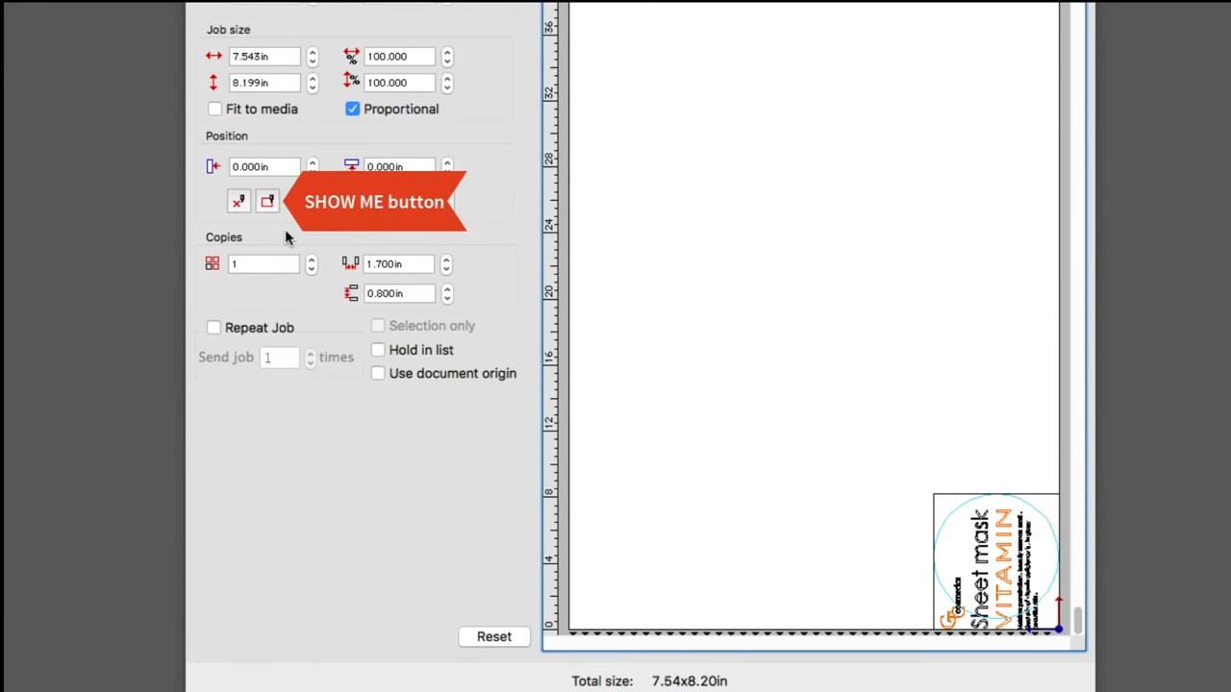
click(267, 203)
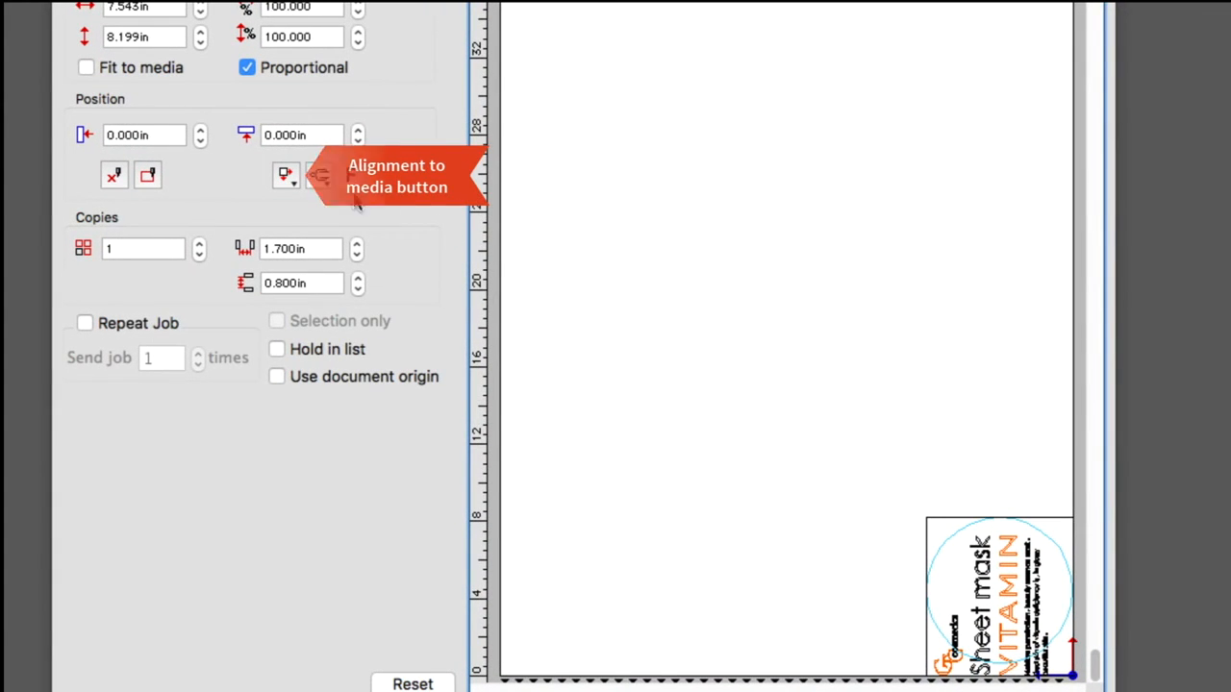
- Try aligning the job to the centre and the far side of the media width, and restore its alignment to the origin
click(287, 177)
click(306, 230)
click(287, 176)
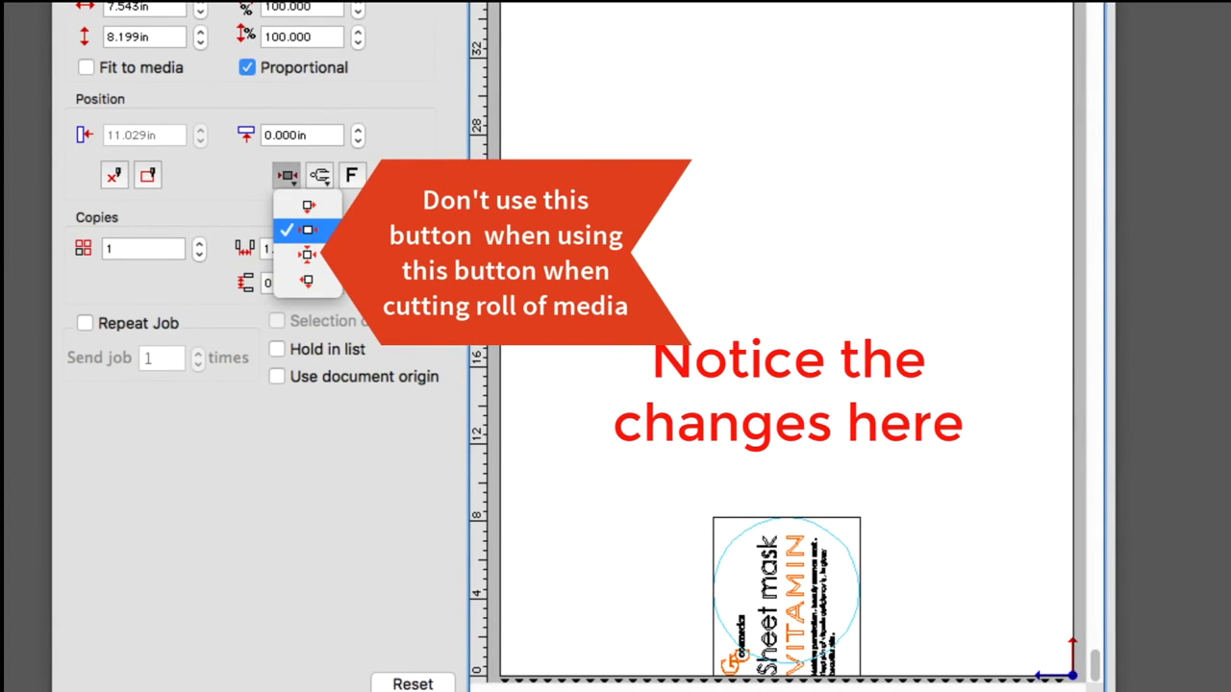
click(306, 280)
click(288, 177)
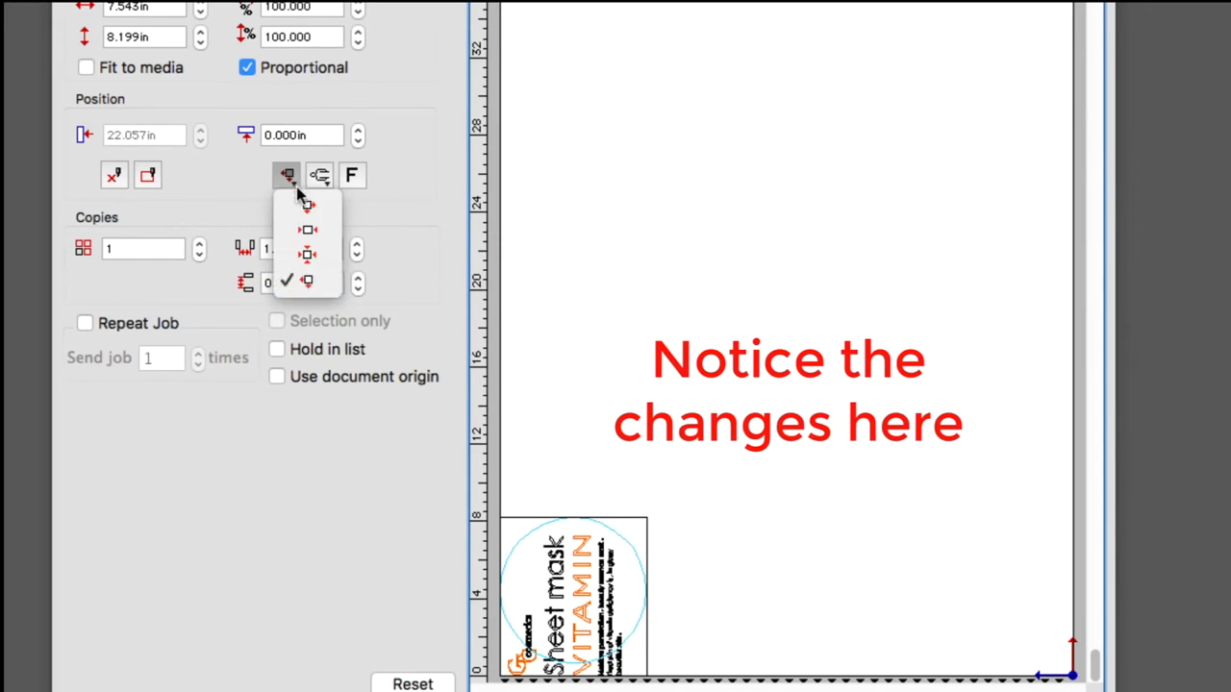
click(307, 205)
- Try the upright, upside-down and sideways job rotations, return the design to upright, and mirror it once and back
click(320, 176)
click(333, 209)
click(320, 175)
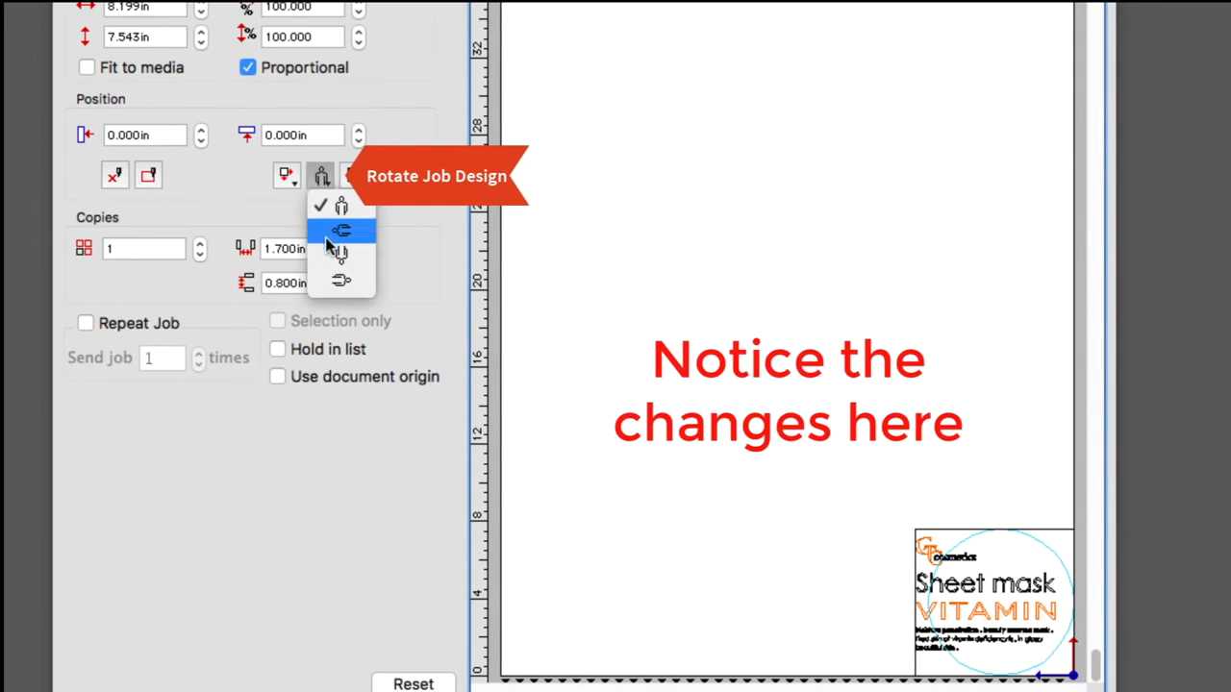
click(325, 256)
click(320, 176)
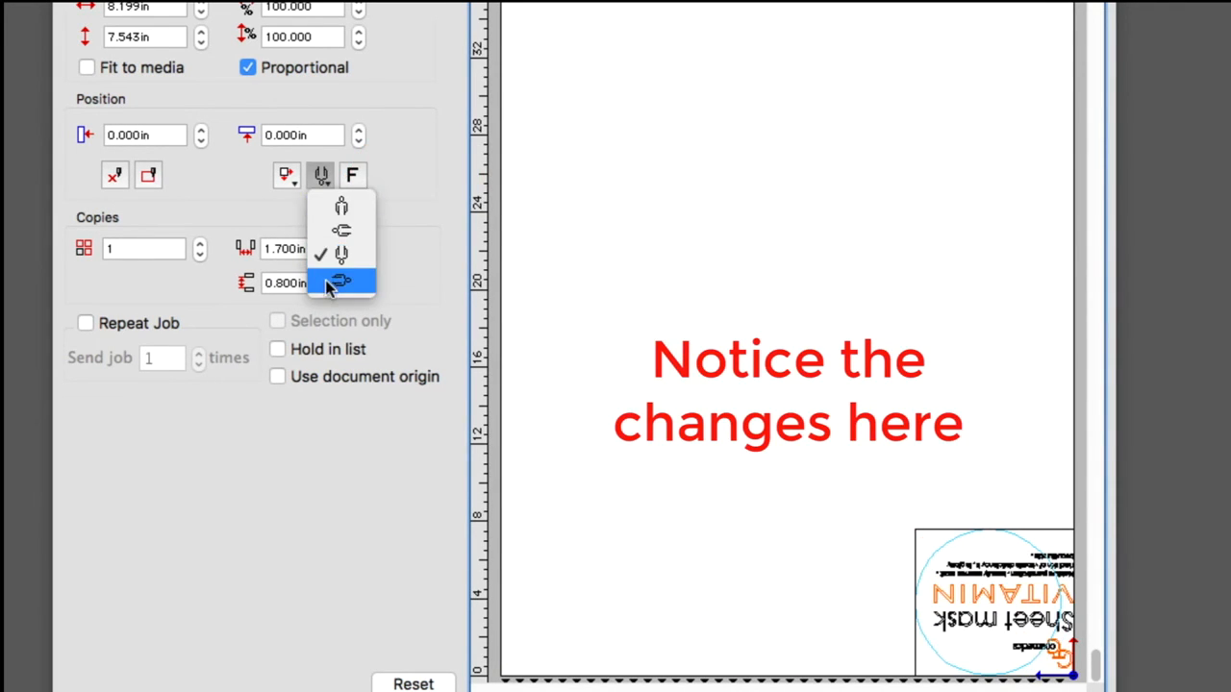
click(327, 280)
click(320, 176)
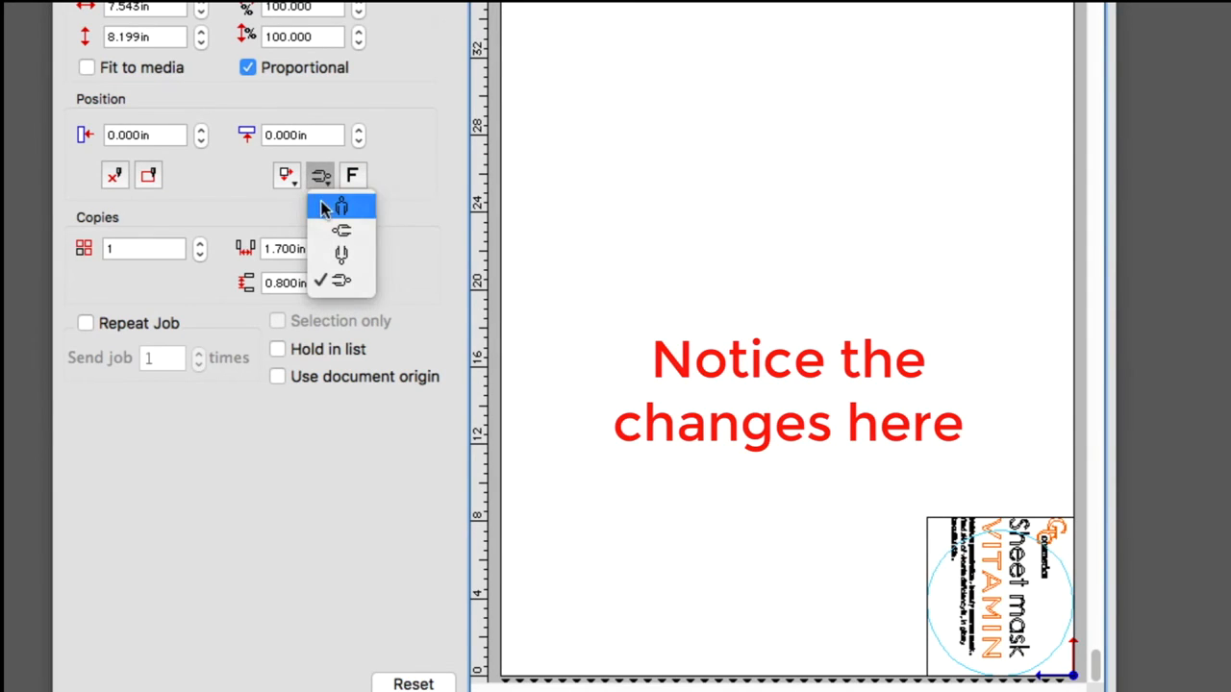
click(324, 208)
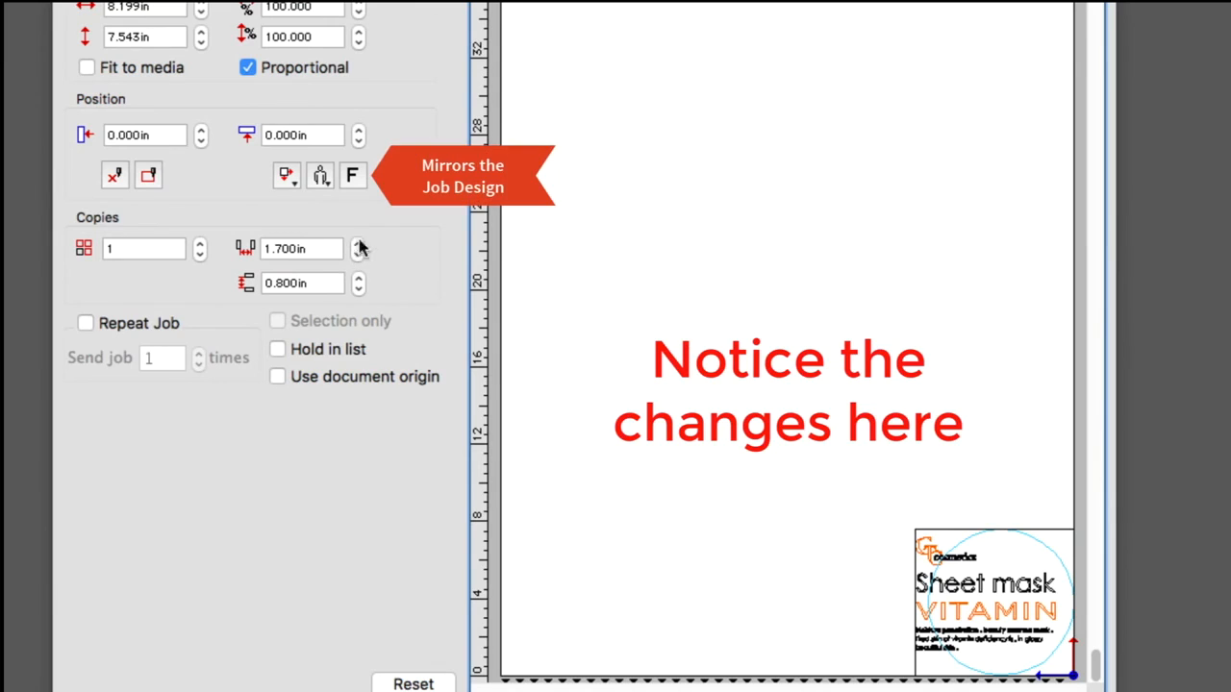
click(353, 175)
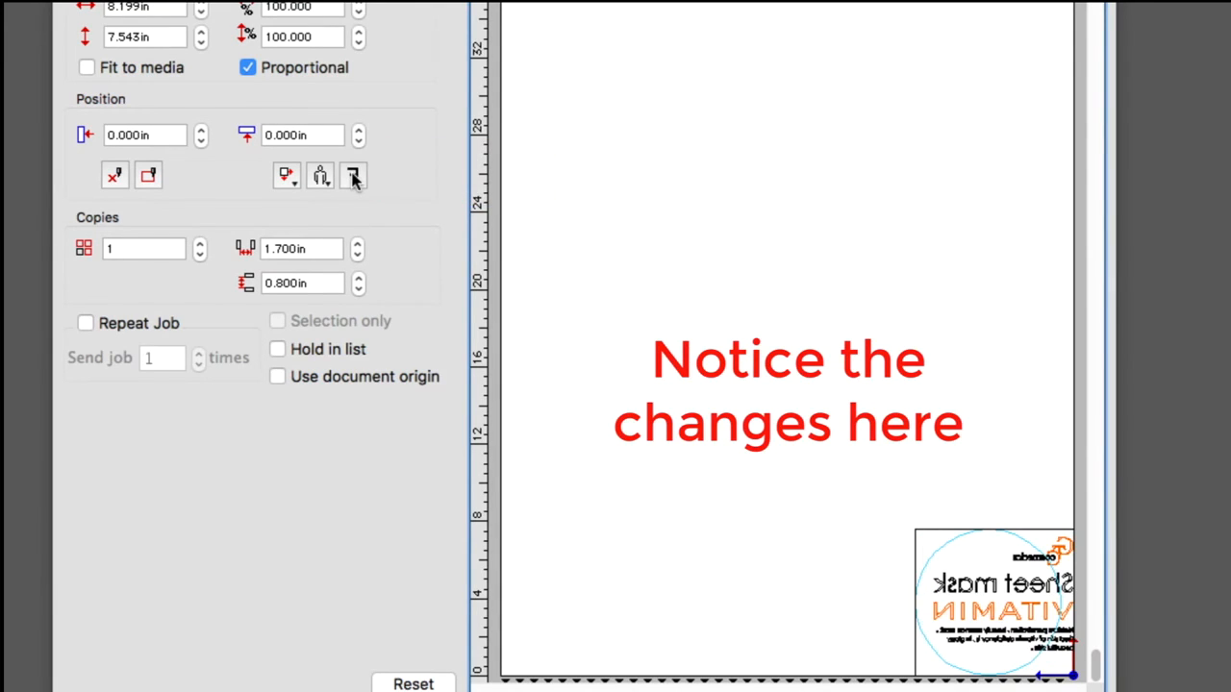
click(353, 176)
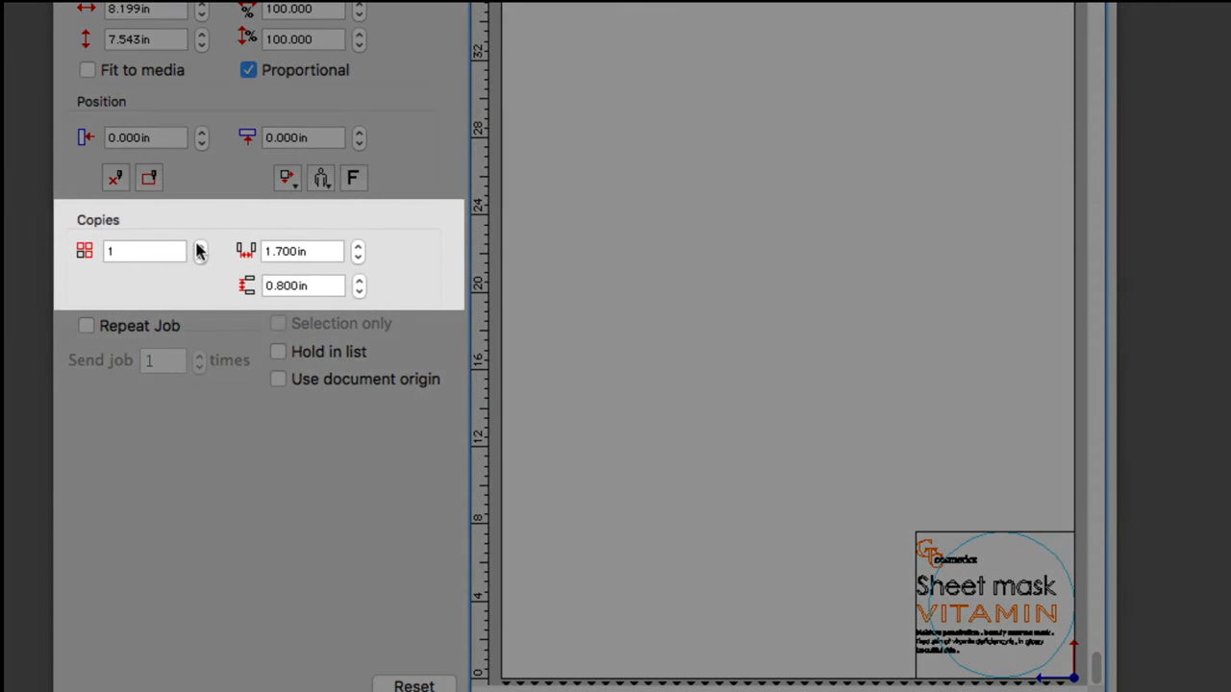
- Set the number of job copies to 9 so the design tiles across the media
click(200, 246)
click(200, 246)
click(200, 246)
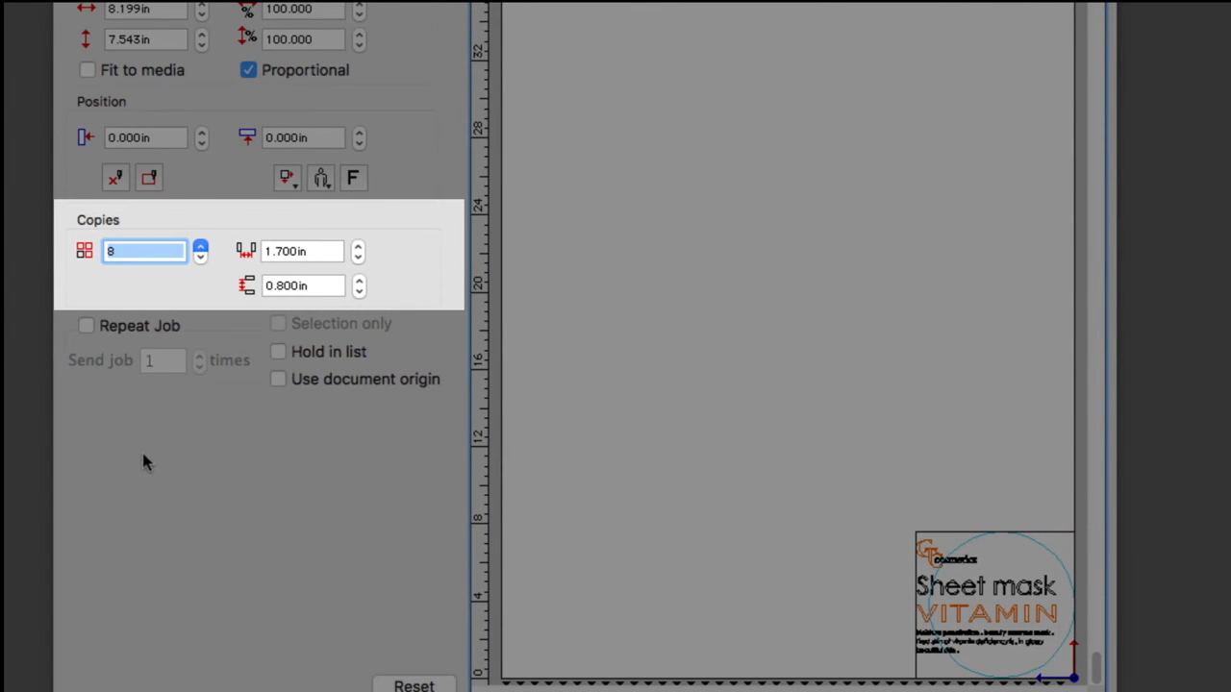
click(200, 246)
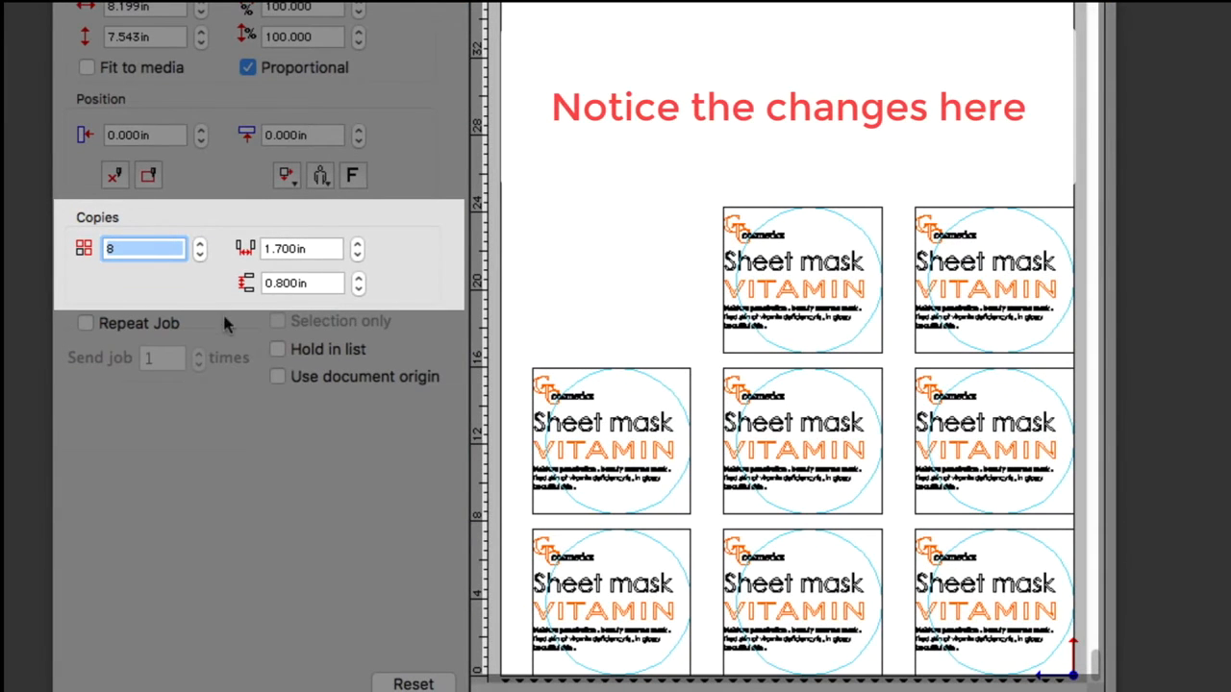
click(200, 244)
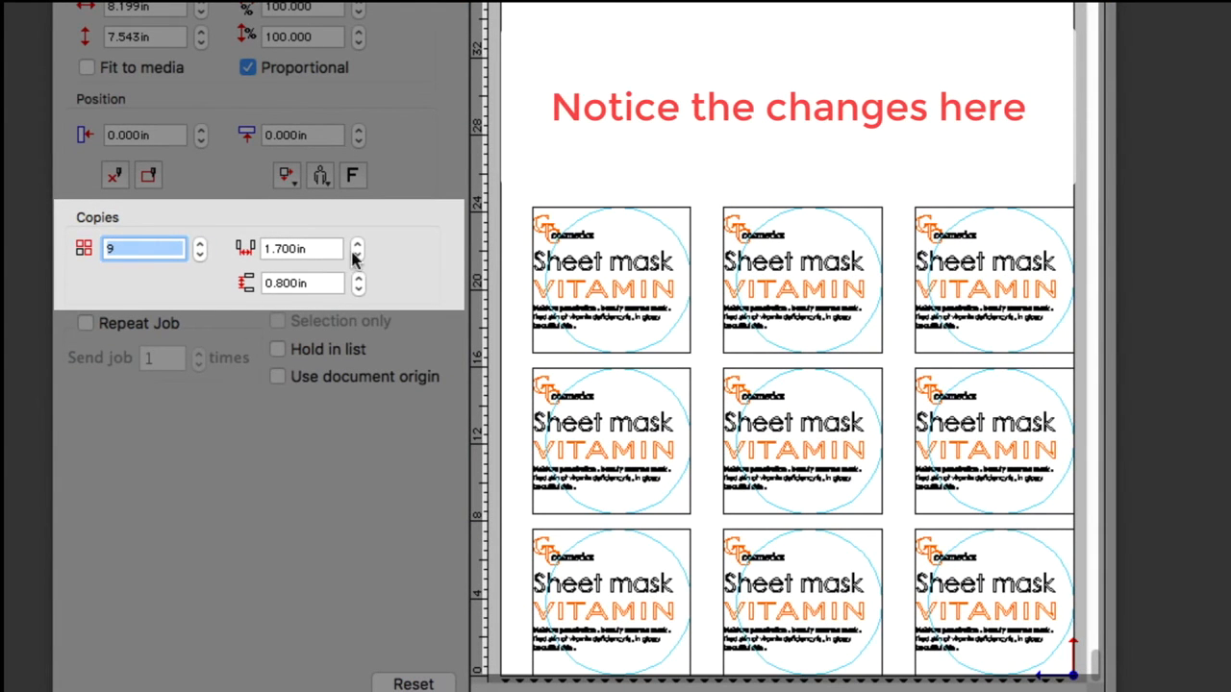
- Set the copy spacing to 1.100 in across the media and 1.000 in along its length
click(358, 256)
click(358, 256)
click(358, 256)
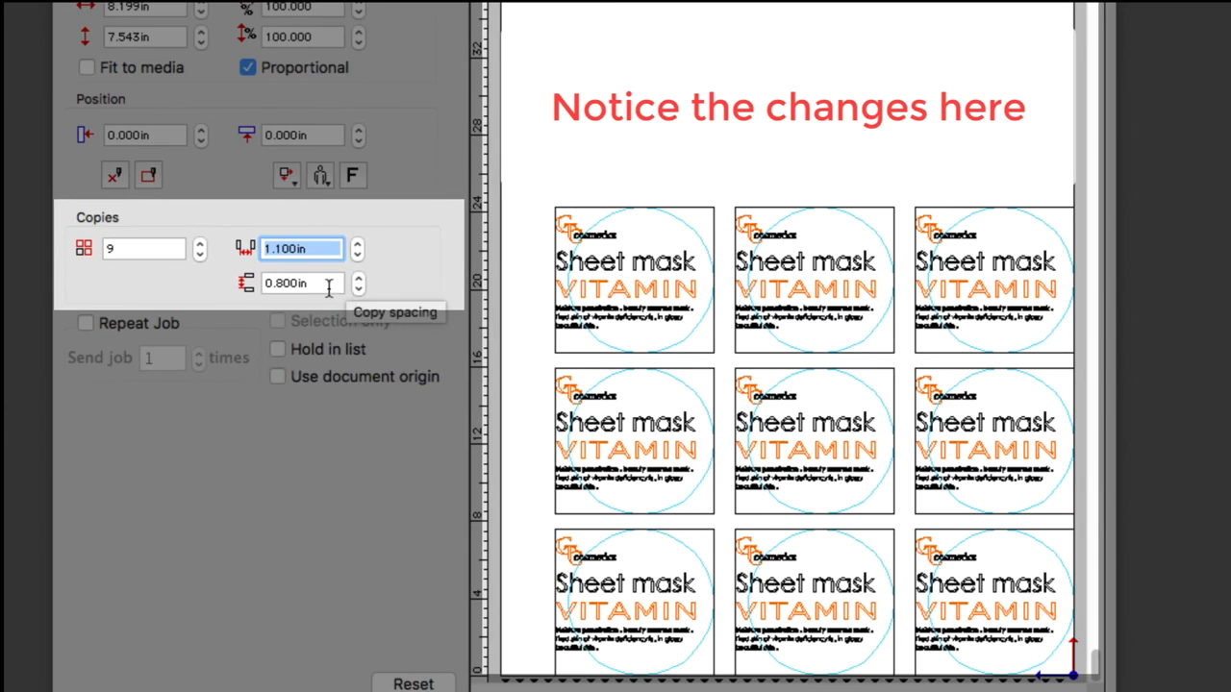
double_click(339, 283)
text(1)
key(Return)
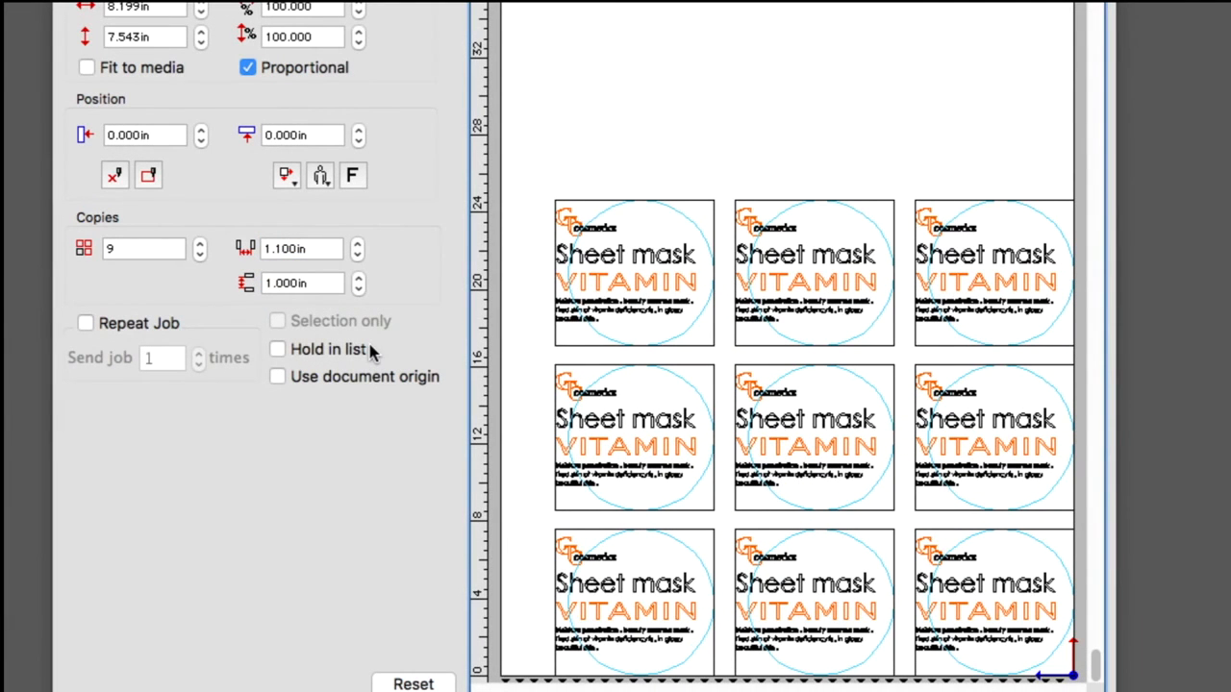
- Set the number of job copies back to 1 and close the Cut/Plot dialog
drag(156, 253, 60, 242)
text(1)
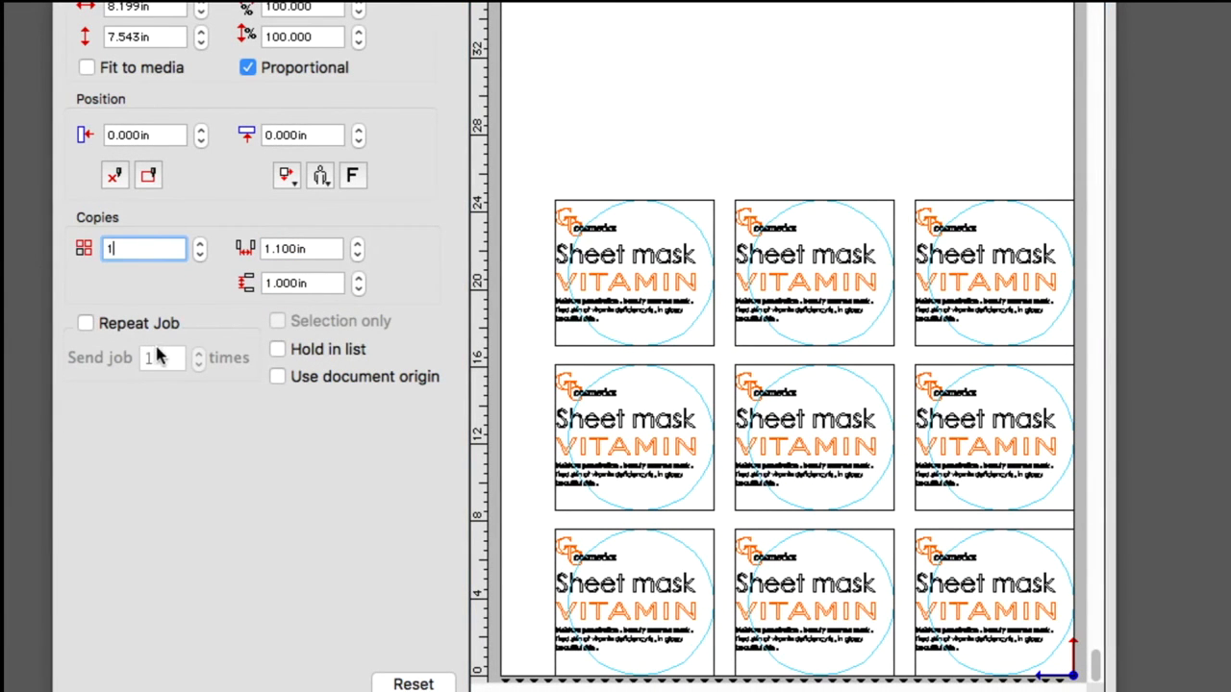
key(Tab)
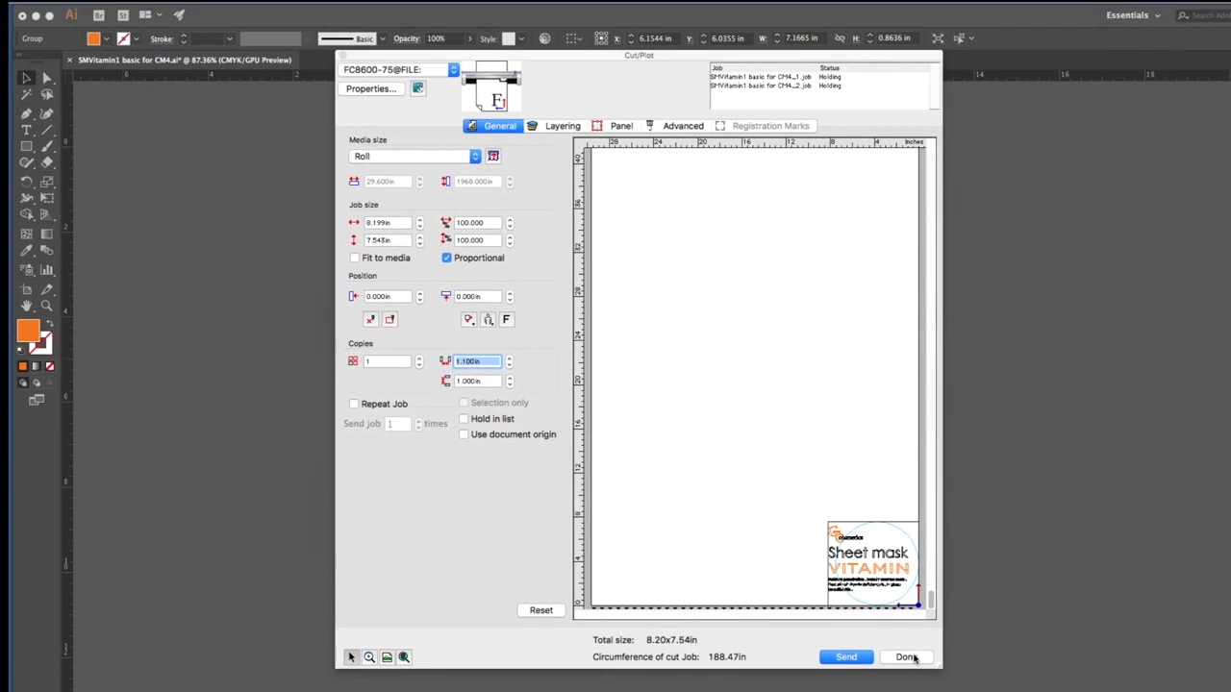
click(905, 656)
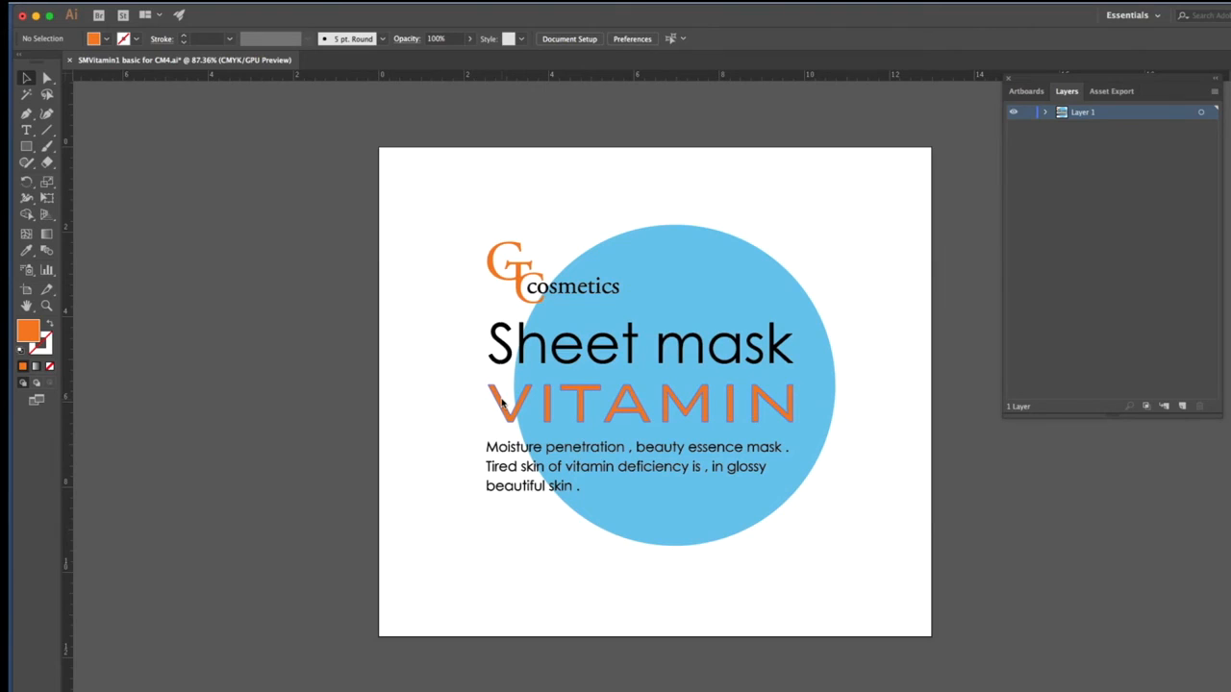
- Select the orange VITAMIN lettering in the artwork and reopen Cut/Plot with Selection only turned on
click(502, 403)
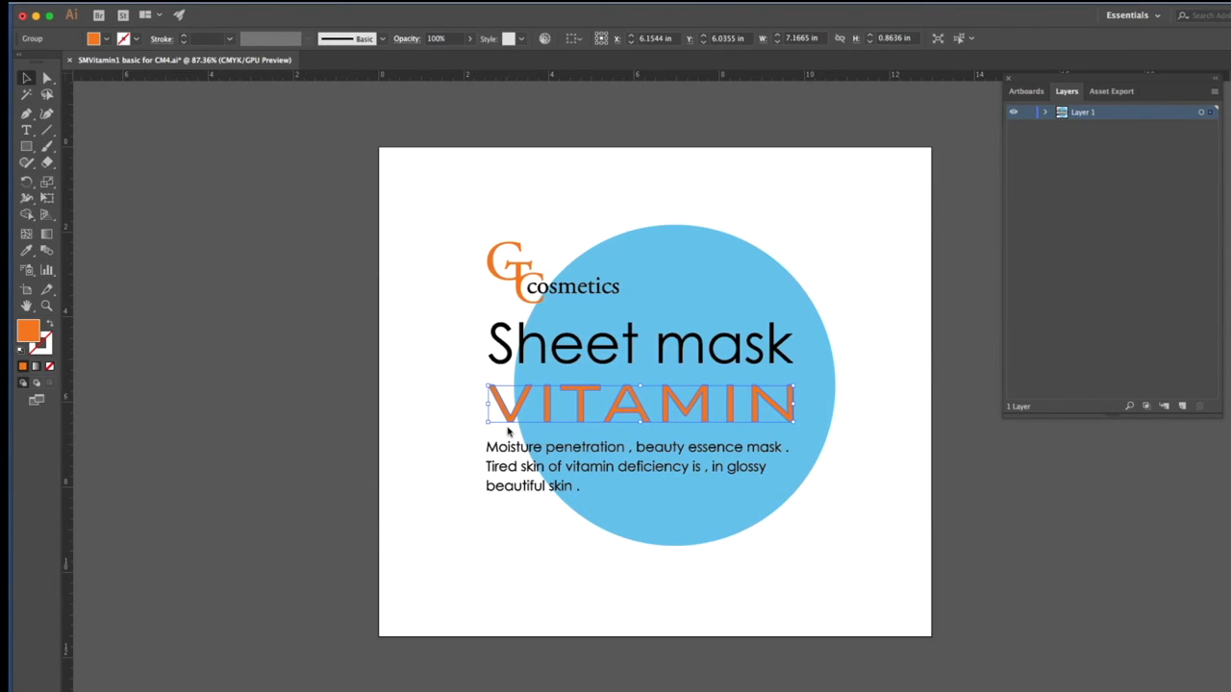
click(134, 3)
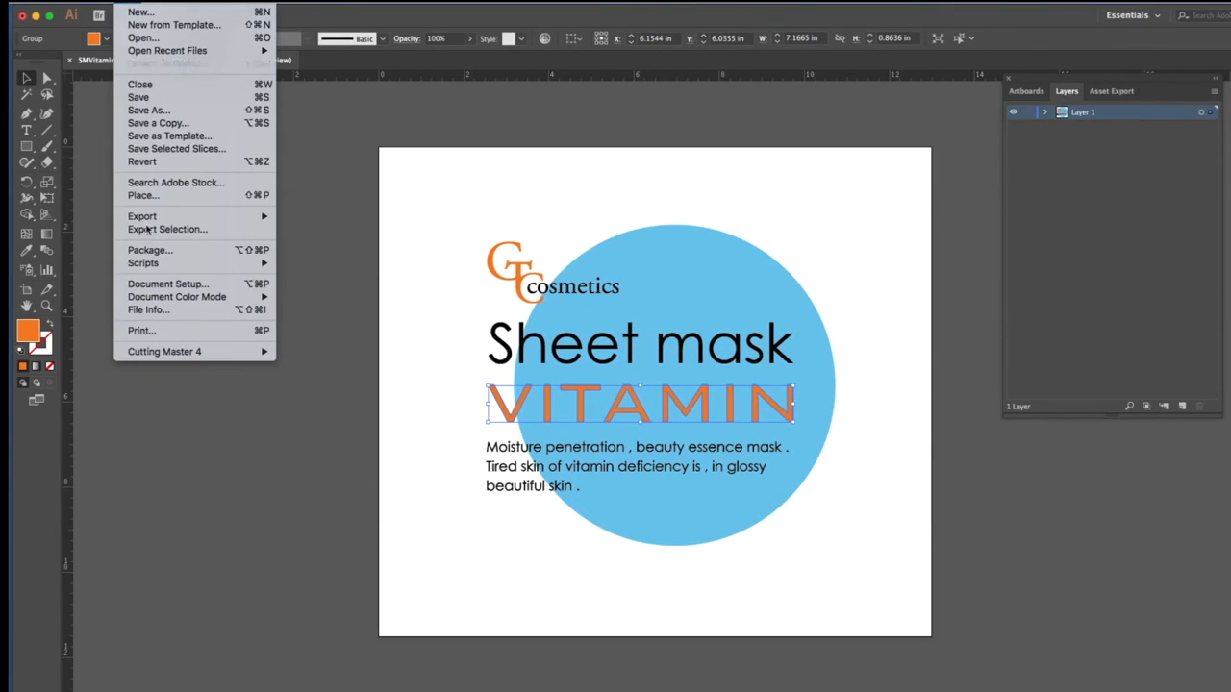
mouse_move(234, 353)
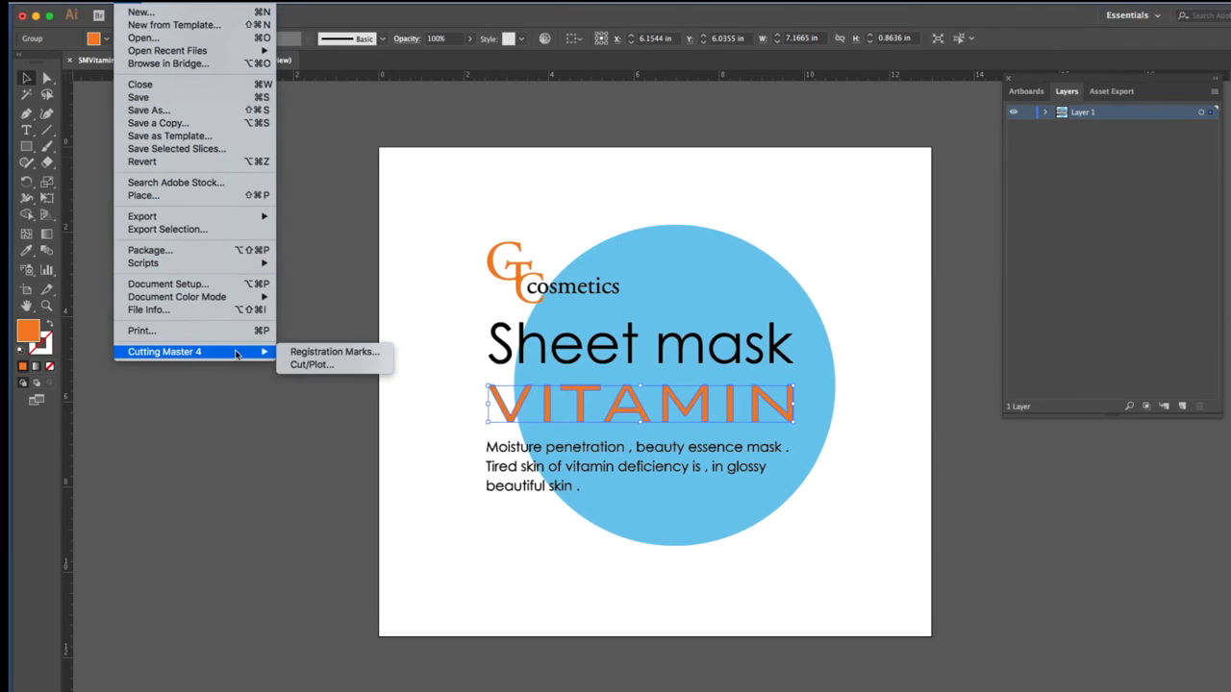
click(312, 364)
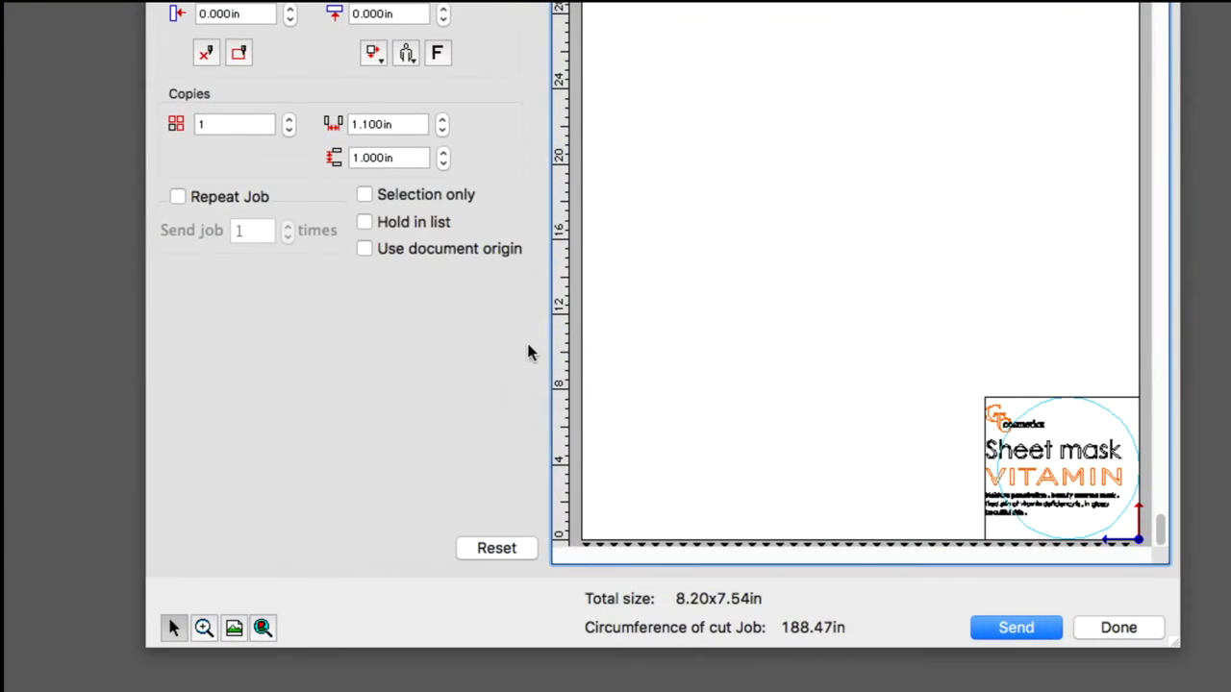
click(365, 195)
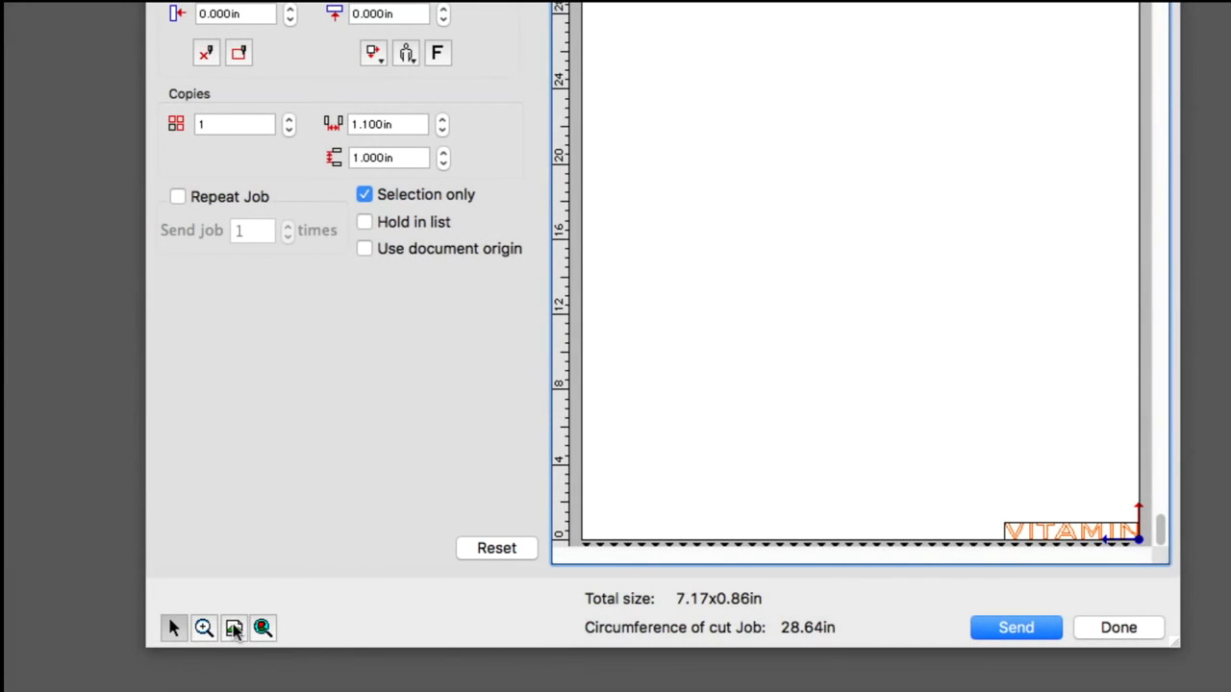
click(260, 628)
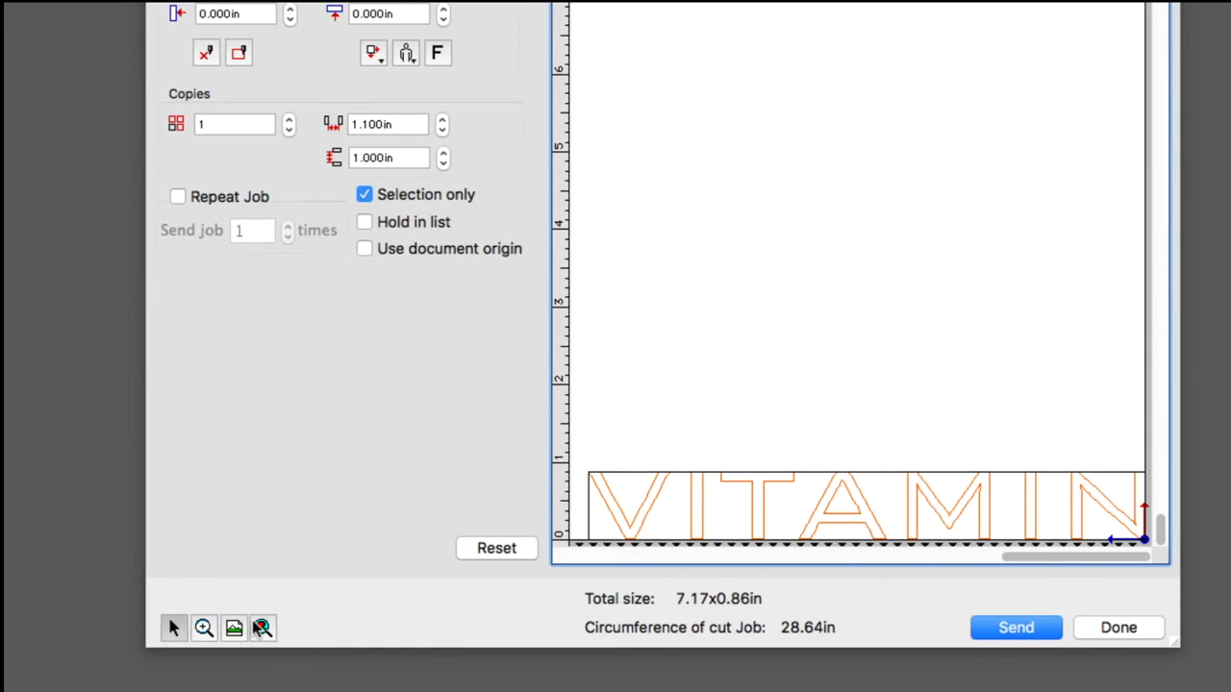
click(233, 628)
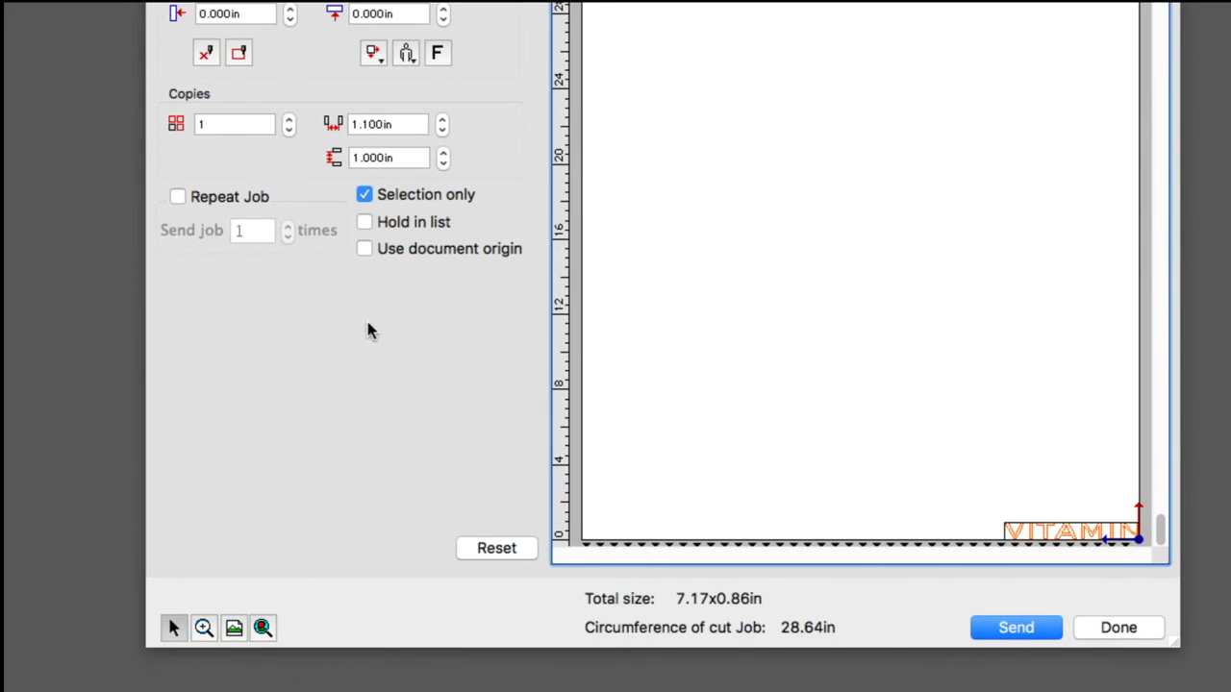
- Turn Selection only off and send the whole design with Hold in list turned on
click(363, 196)
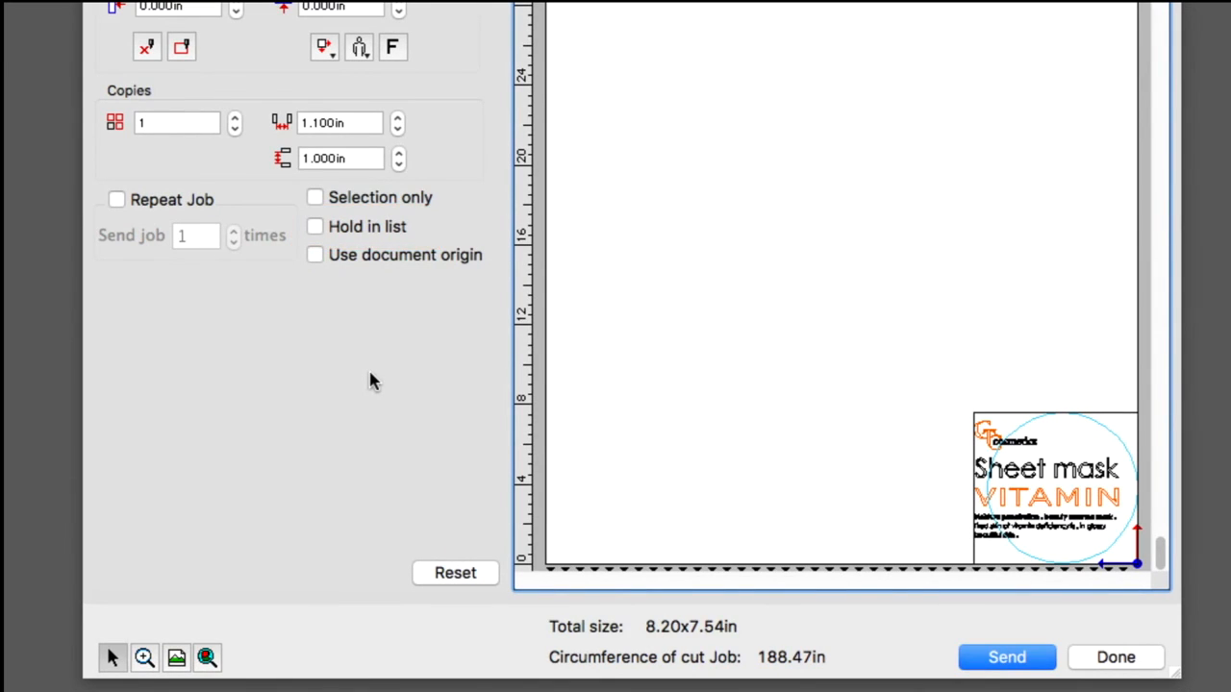
click(316, 228)
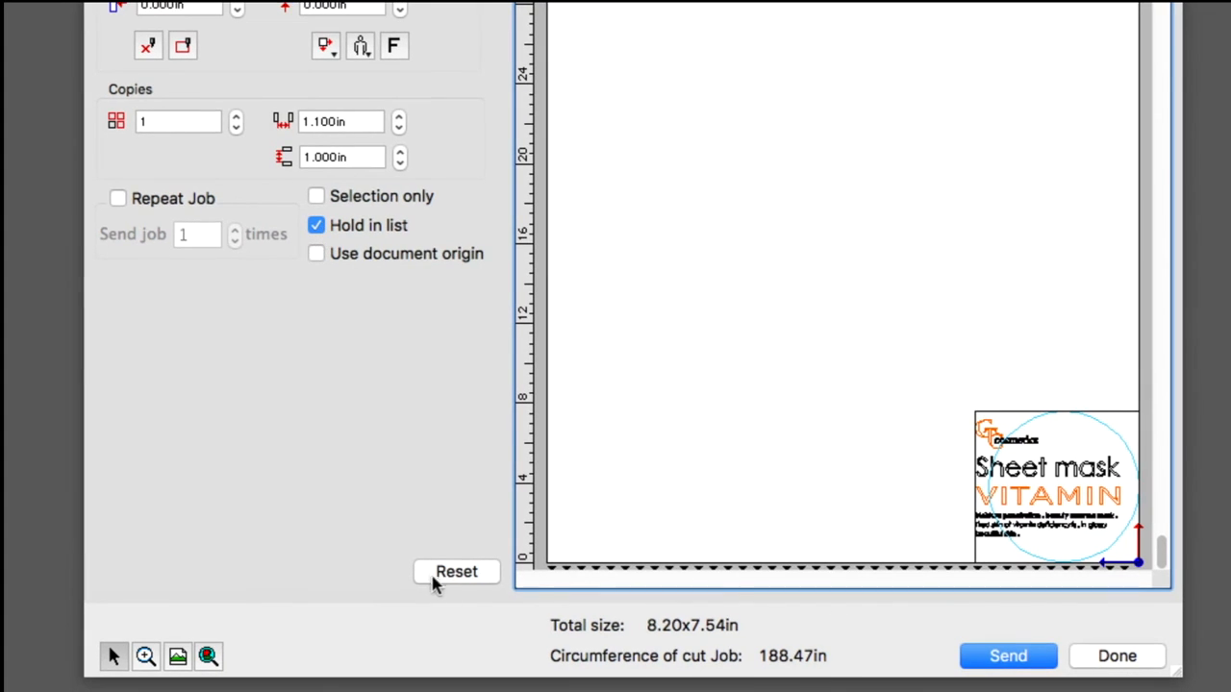
click(1011, 656)
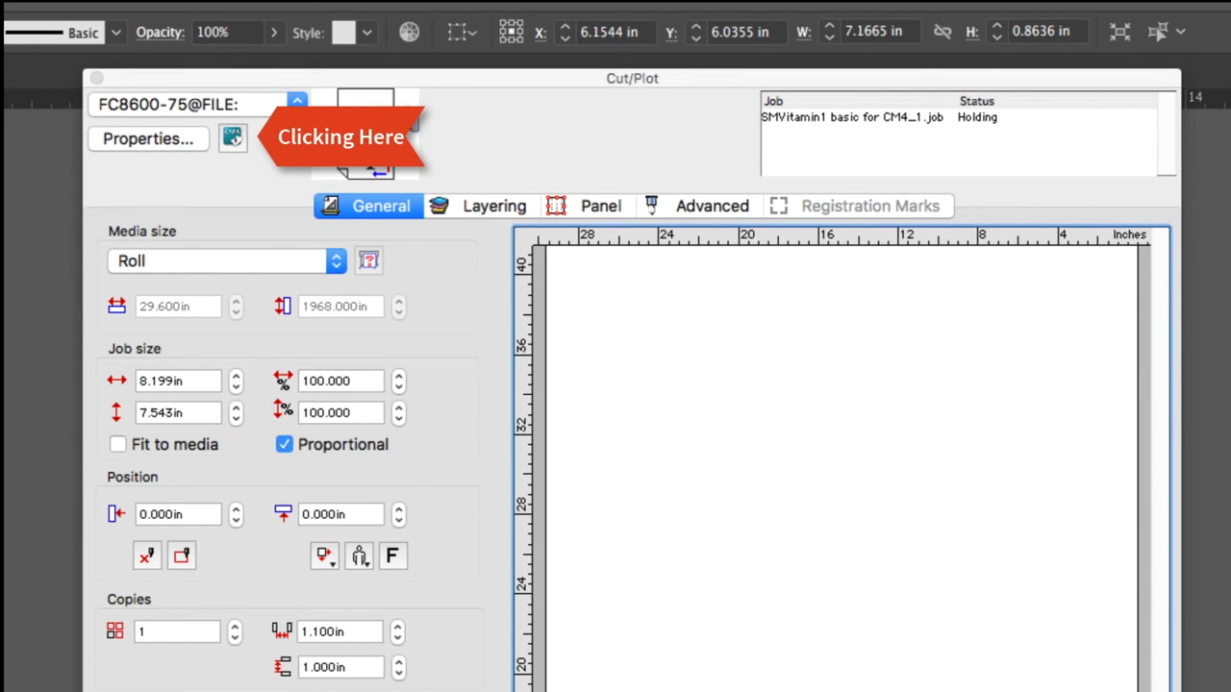
- Open the Cutting Master 4 job queue and send the held SMVitamin1 job to the FC8600-75 cutter
click(232, 138)
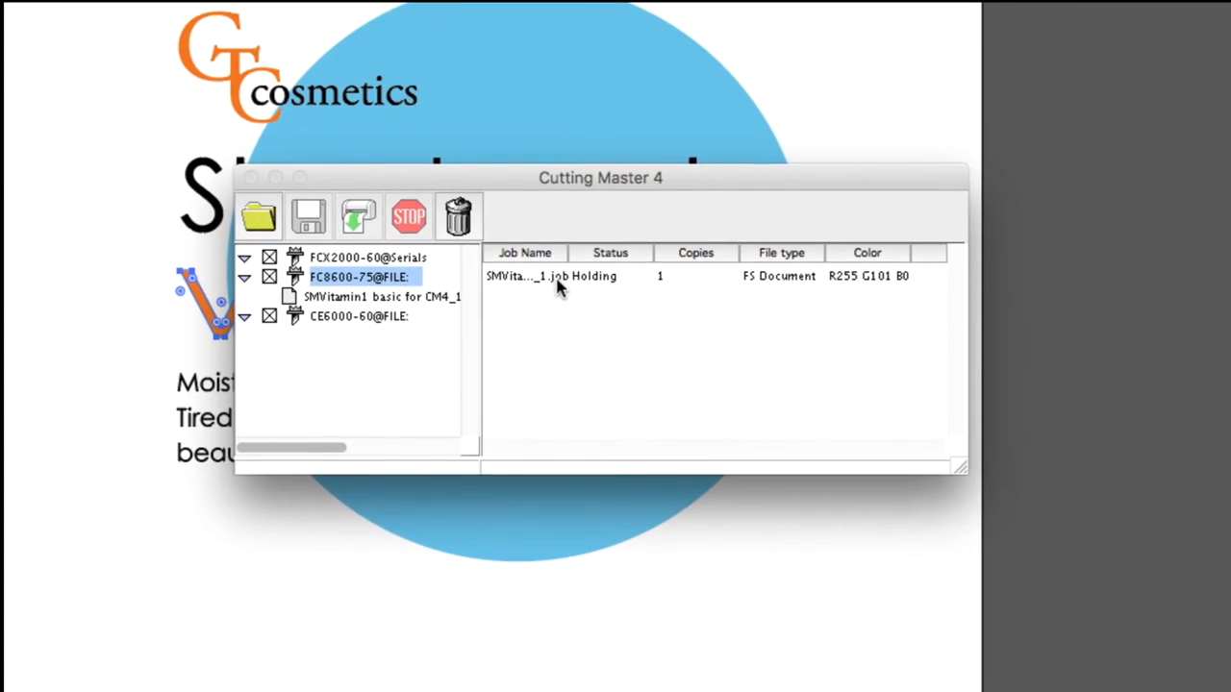
click(606, 428)
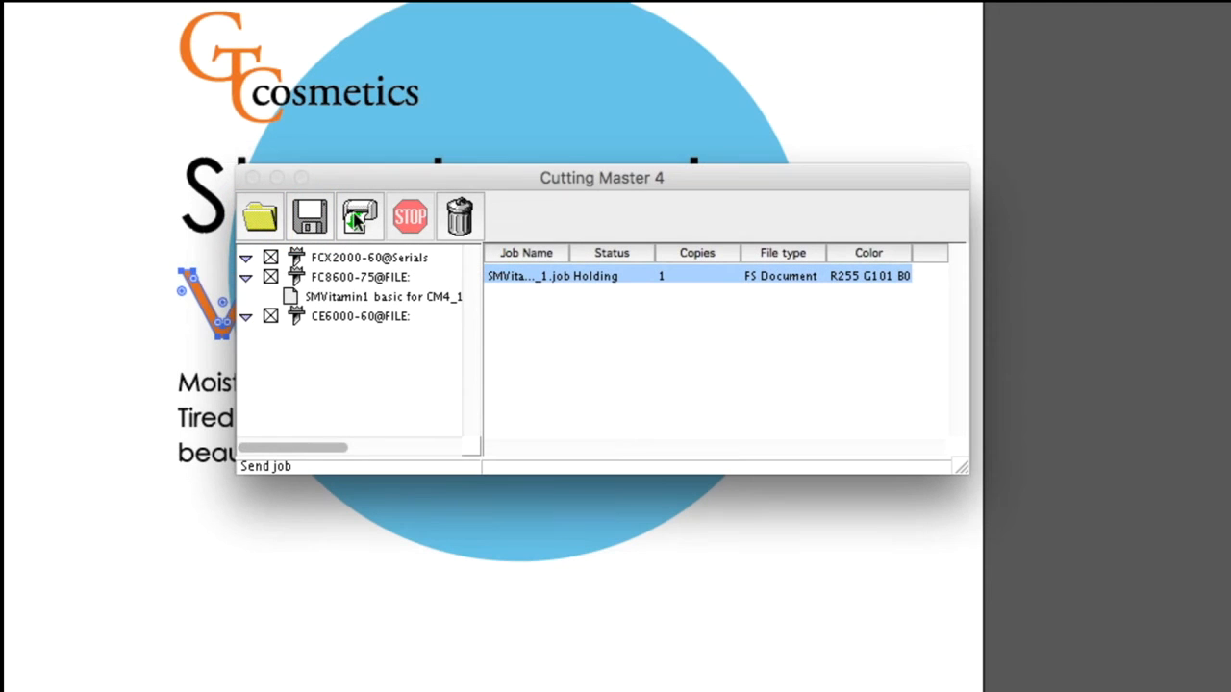
click(356, 219)
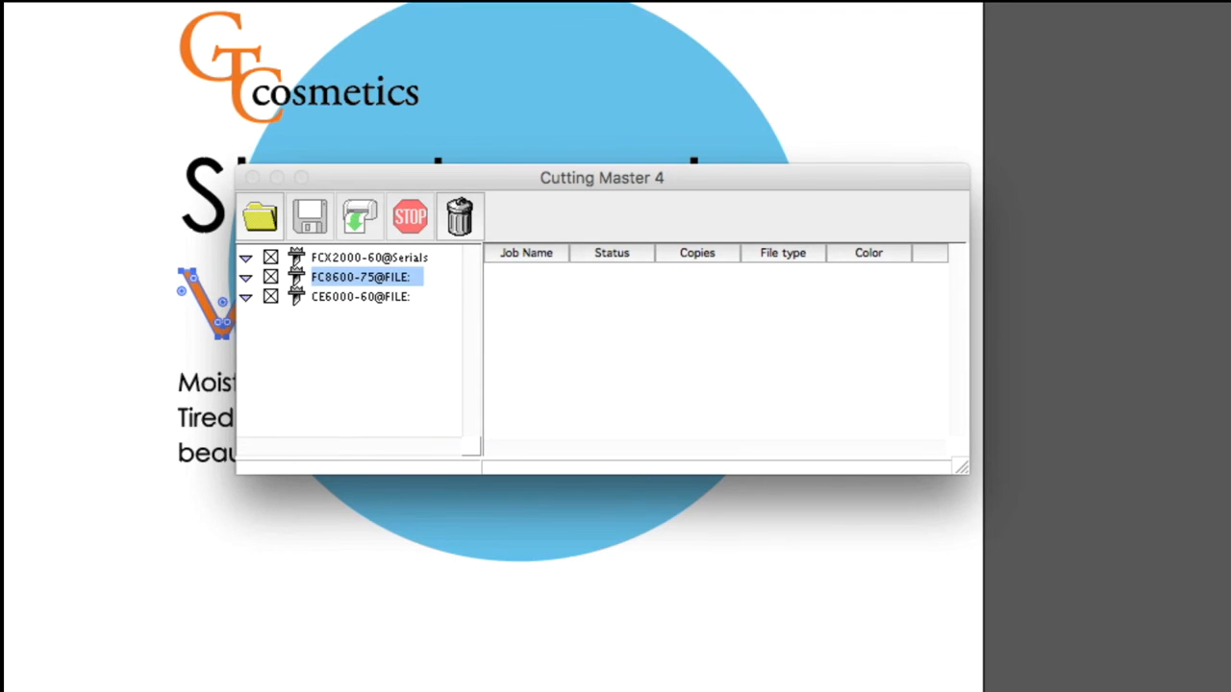